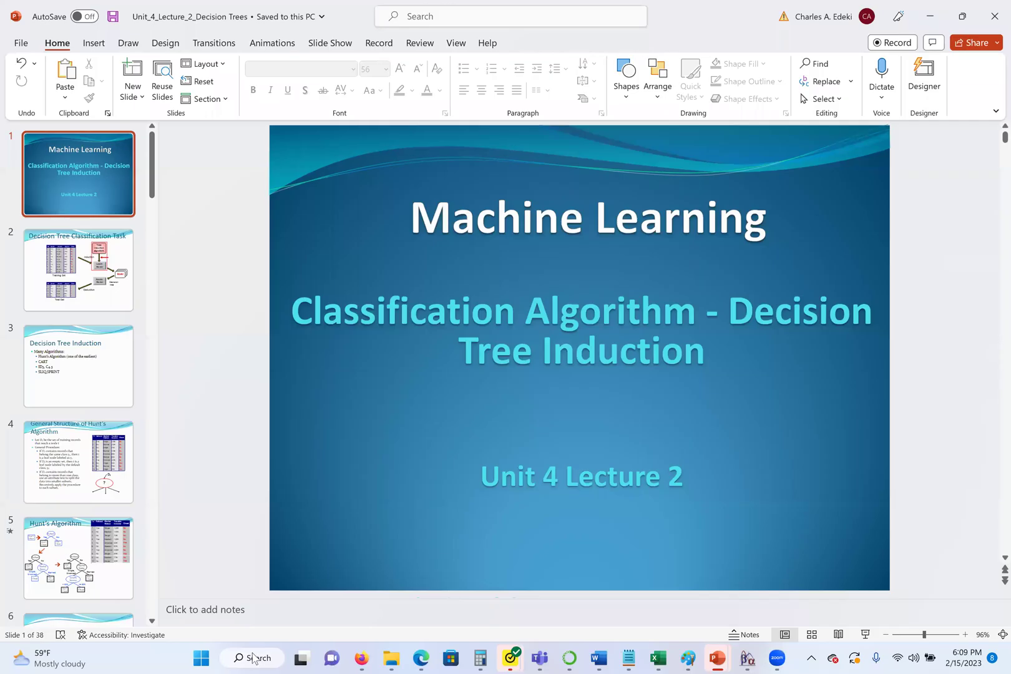
Step: Launch JASP 0.16.4 from the Start menu's All apps list
{"action": "left_click", "coordinate": [212, 658]}
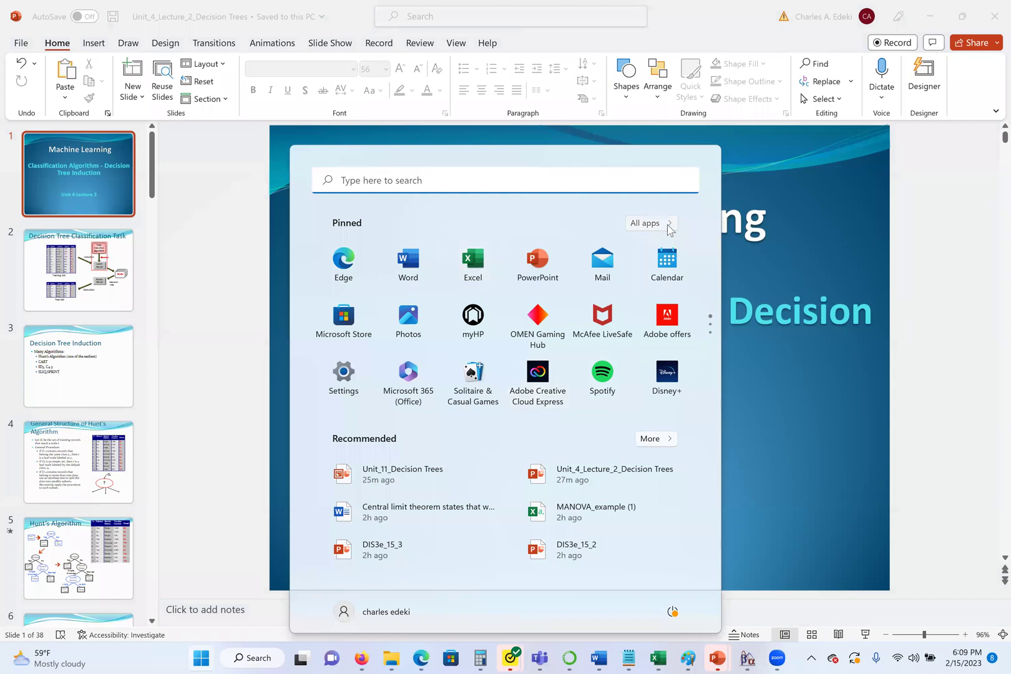
{"action": "left_click", "coordinate": [649, 224]}
{"action": "scroll", "coordinate": [549, 384], "scroll_direction": "down", "scroll_amount": 10}
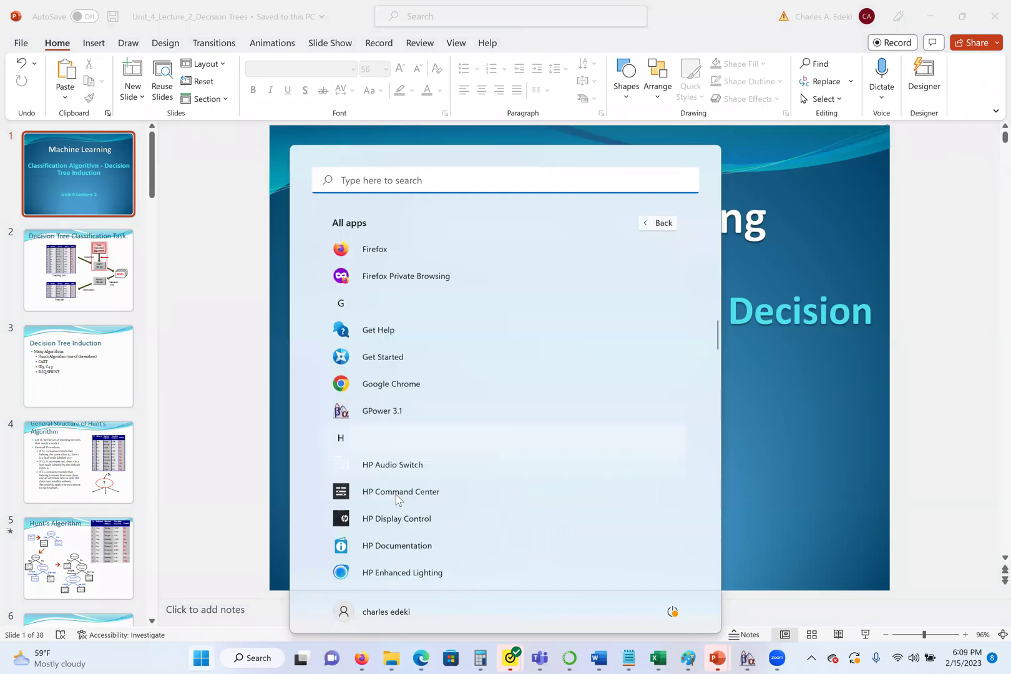
{"action": "scroll", "coordinate": [399, 493], "scroll_direction": "down", "scroll_amount": 8}
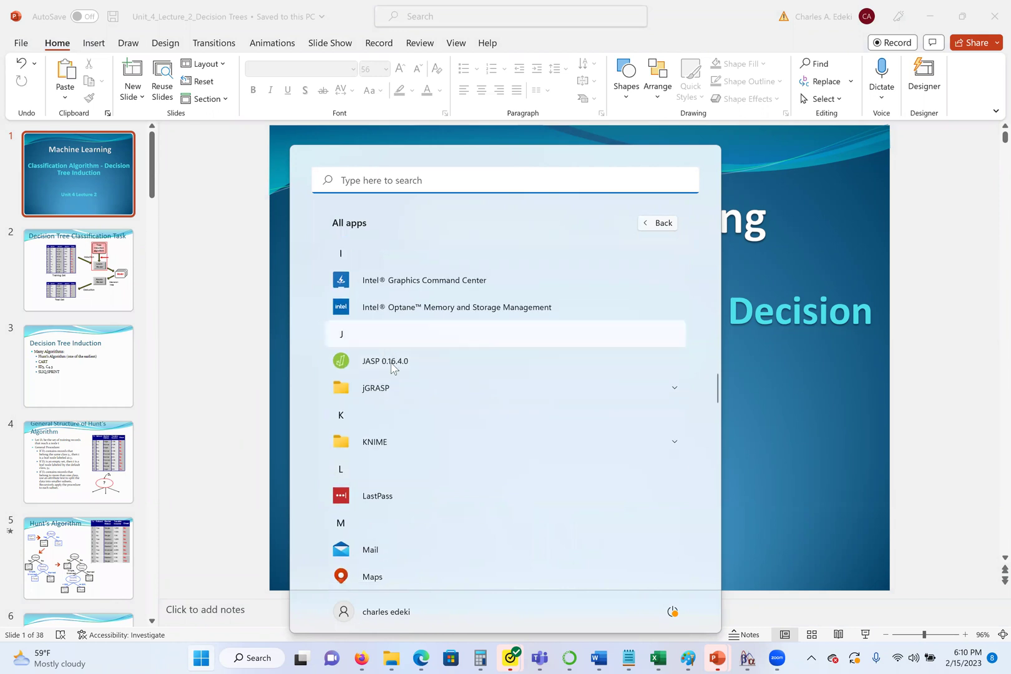
{"action": "left_click", "coordinate": [395, 366]}
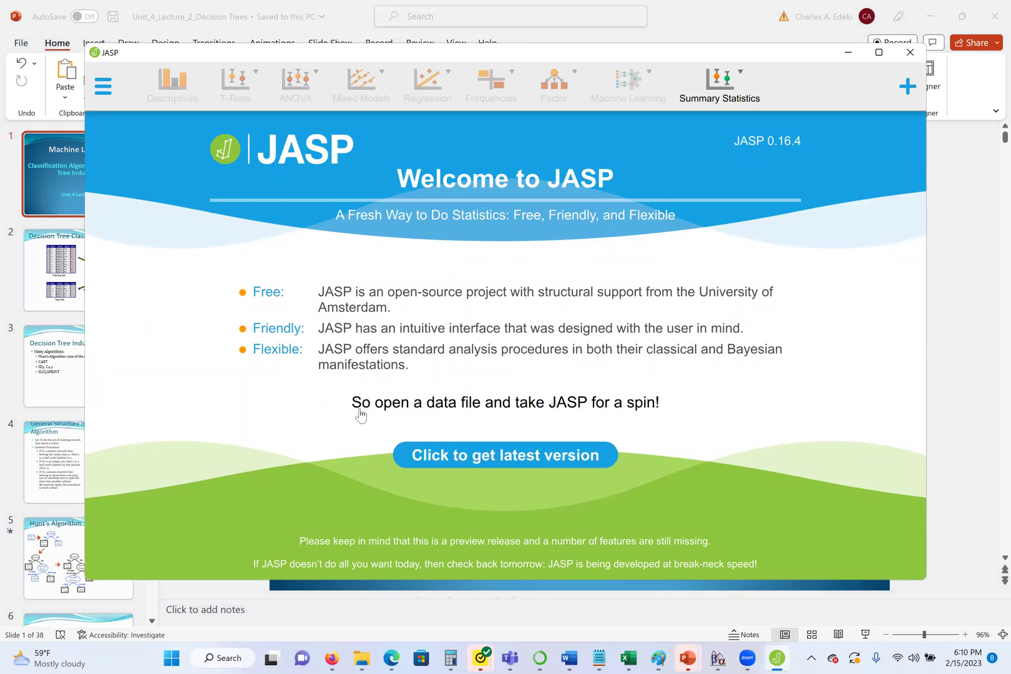
Step: Browse JASP's Data Library and enter the 10. Machine Learning folder
{"action": "left_click", "coordinate": [461, 408]}
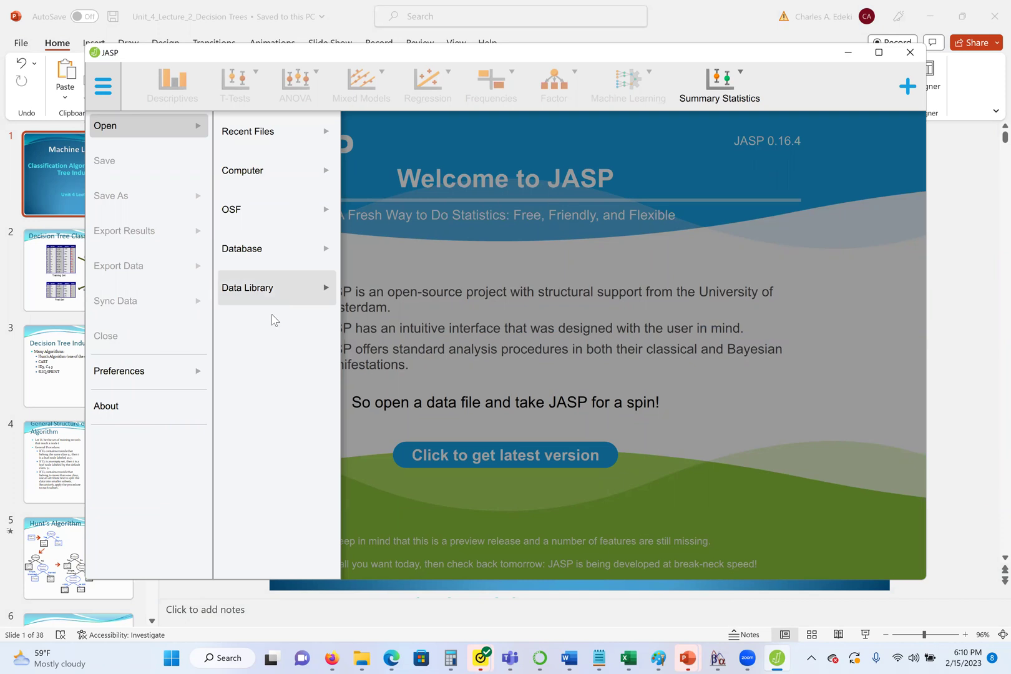
{"action": "left_click", "coordinate": [240, 289]}
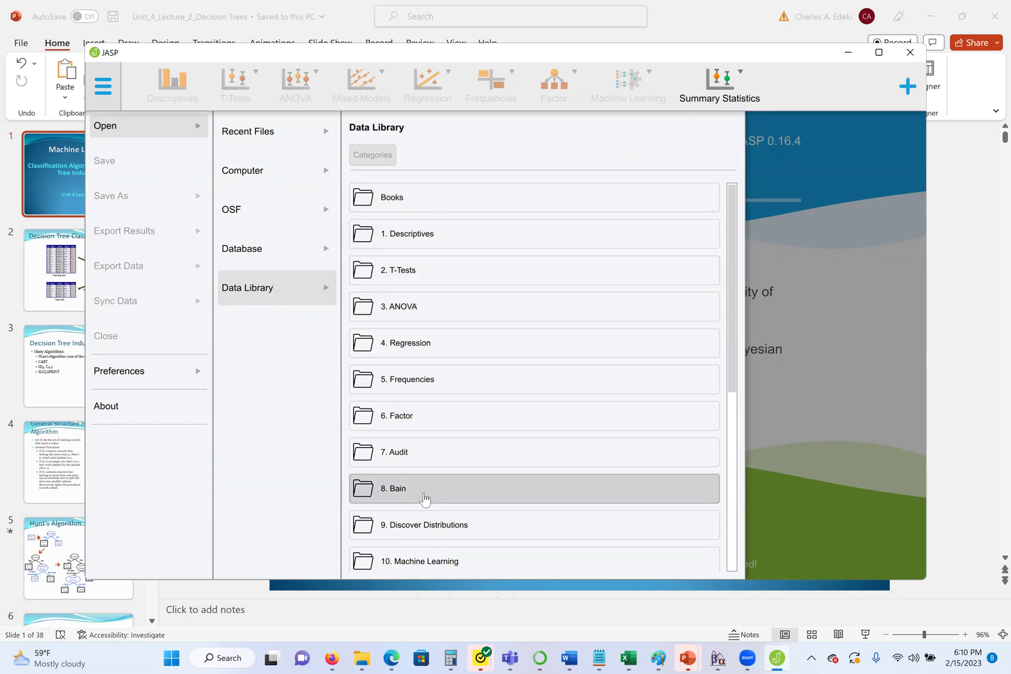
{"action": "scroll", "coordinate": [424, 497], "scroll_direction": "down", "scroll_amount": 6}
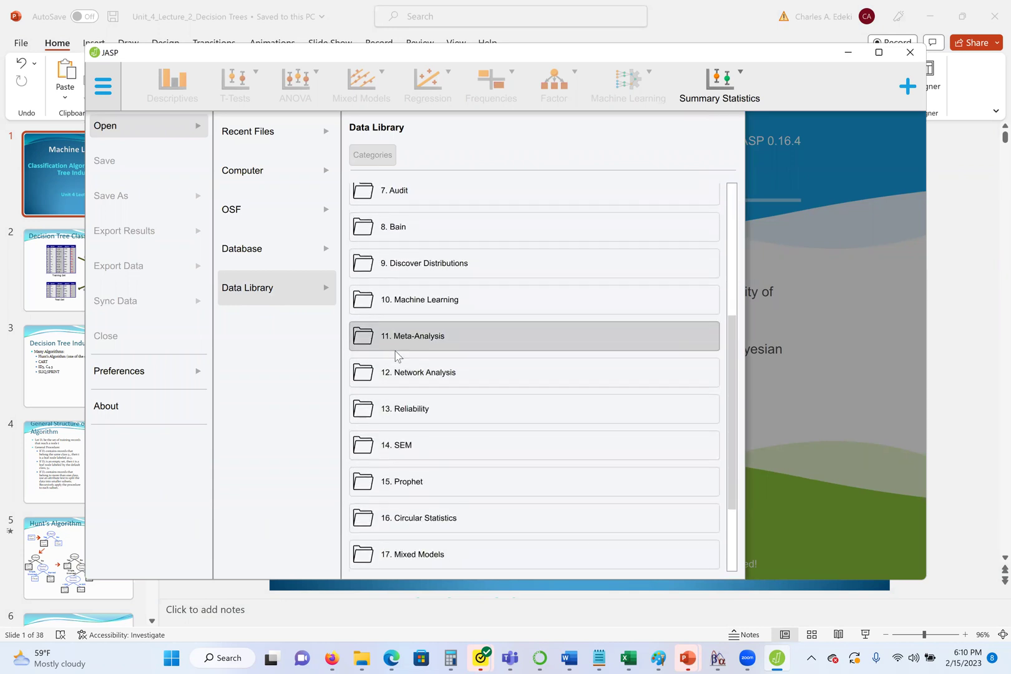
{"action": "scroll", "coordinate": [397, 355], "scroll_direction": "down", "scroll_amount": 3}
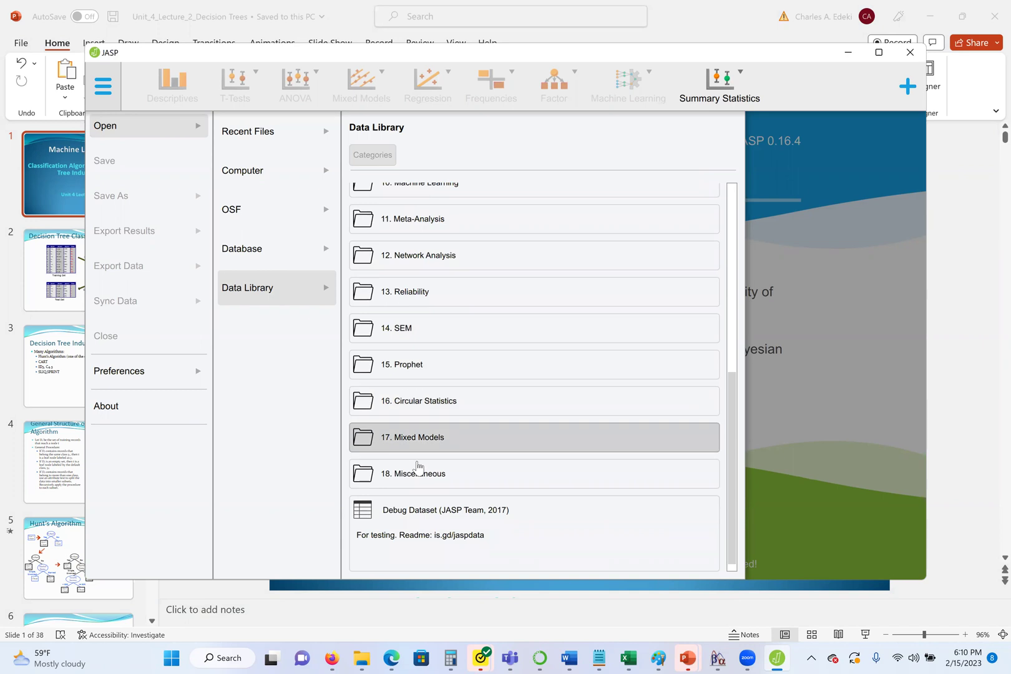
{"action": "scroll", "coordinate": [442, 471], "scroll_direction": "up", "scroll_amount": 3}
{"action": "scroll", "coordinate": [441, 469], "scroll_direction": "up", "scroll_amount": 1}
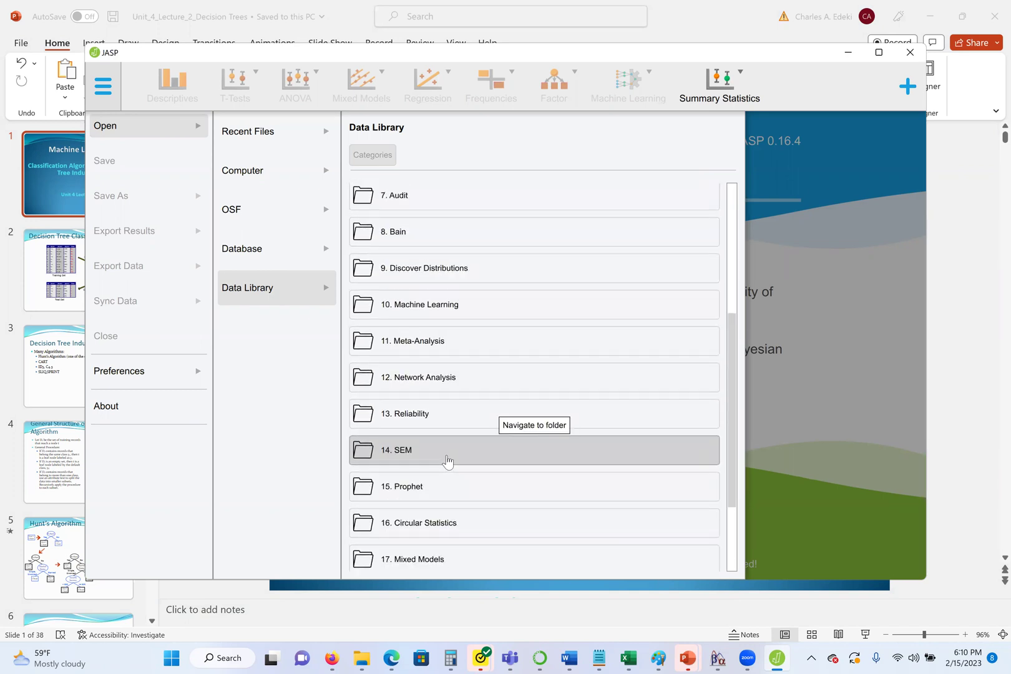
{"action": "left_click", "coordinate": [410, 312]}
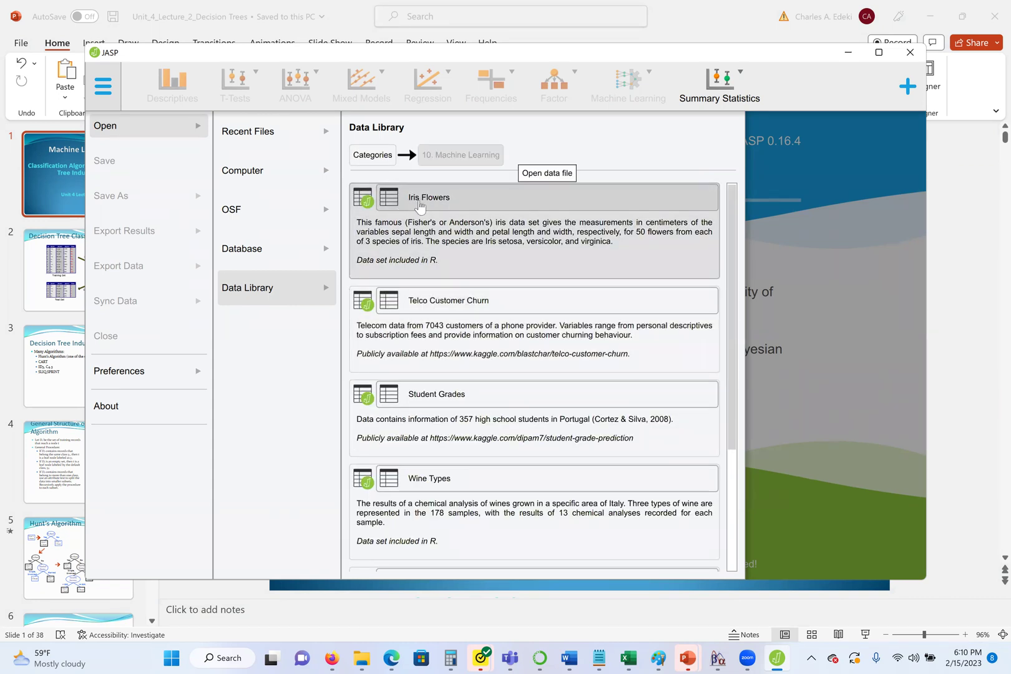
Step: Open Iris Flowers and scroll through its sepal, petal and Species rows
{"action": "left_click", "coordinate": [388, 200]}
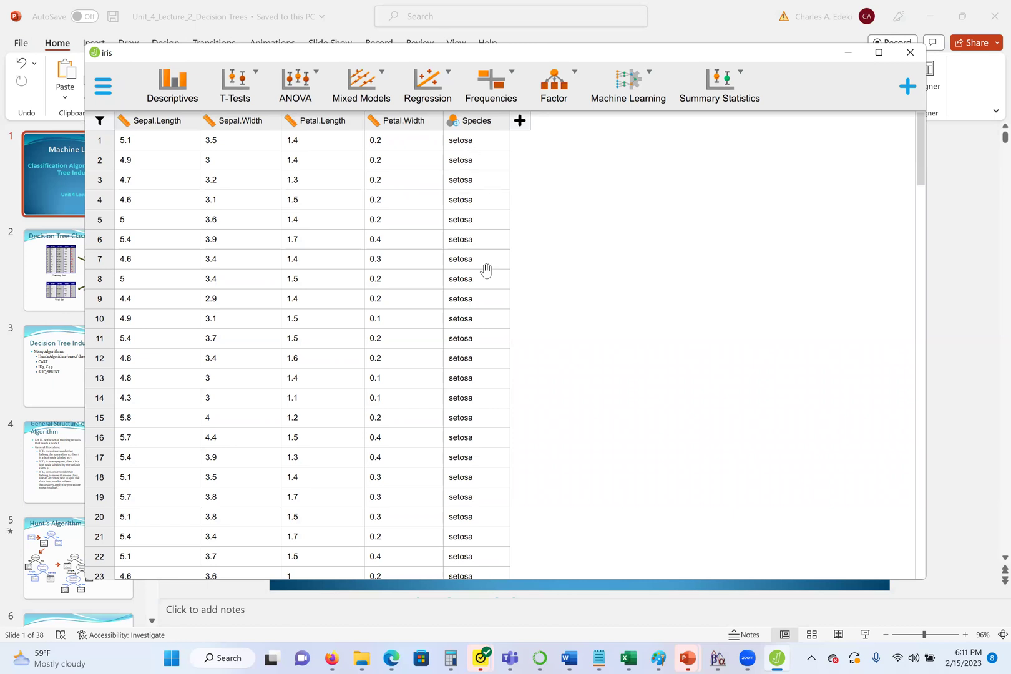
{"action": "scroll", "coordinate": [490, 347], "scroll_direction": "down", "scroll_amount": 4}
{"action": "scroll", "coordinate": [481, 344], "scroll_direction": "down", "scroll_amount": 11}
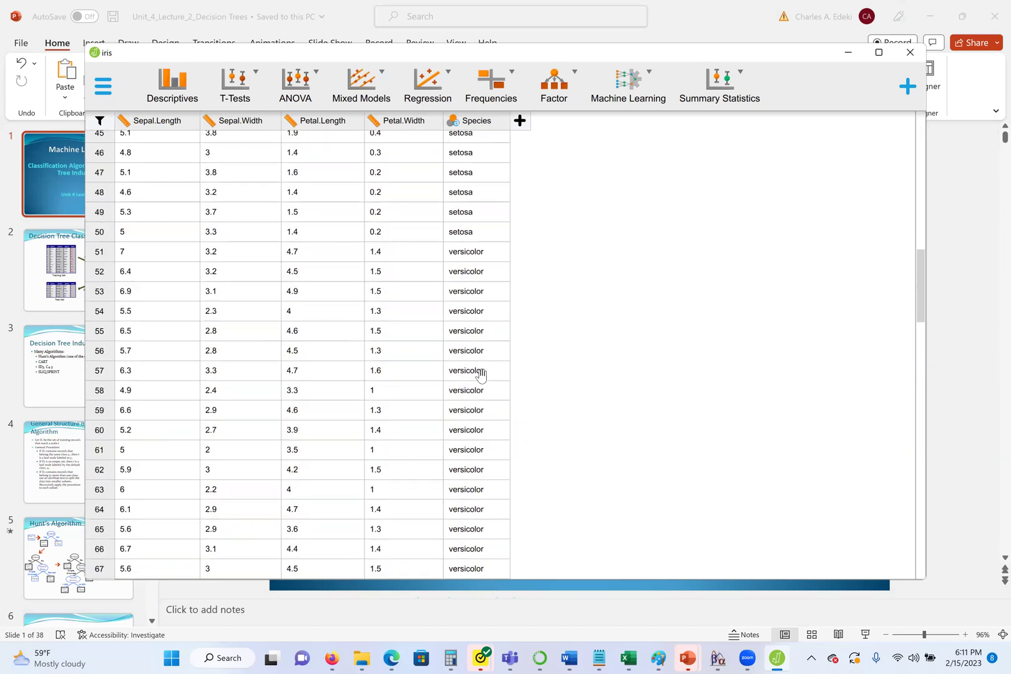
{"action": "scroll", "coordinate": [468, 423], "scroll_direction": "down", "scroll_amount": 3}
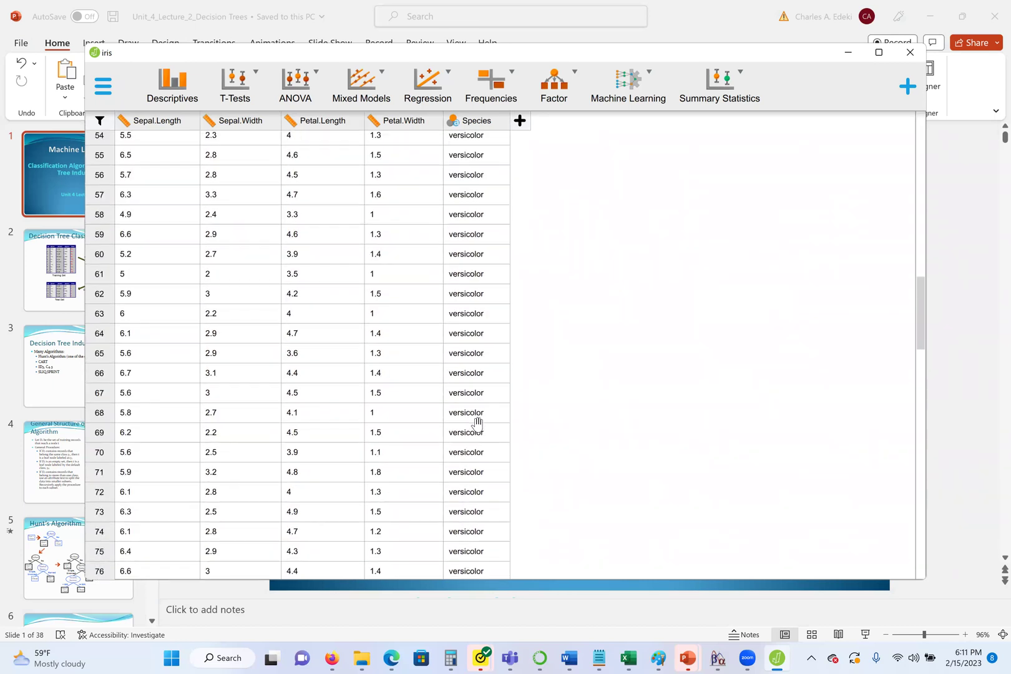
{"action": "scroll", "coordinate": [476, 422], "scroll_direction": "down", "scroll_amount": 15}
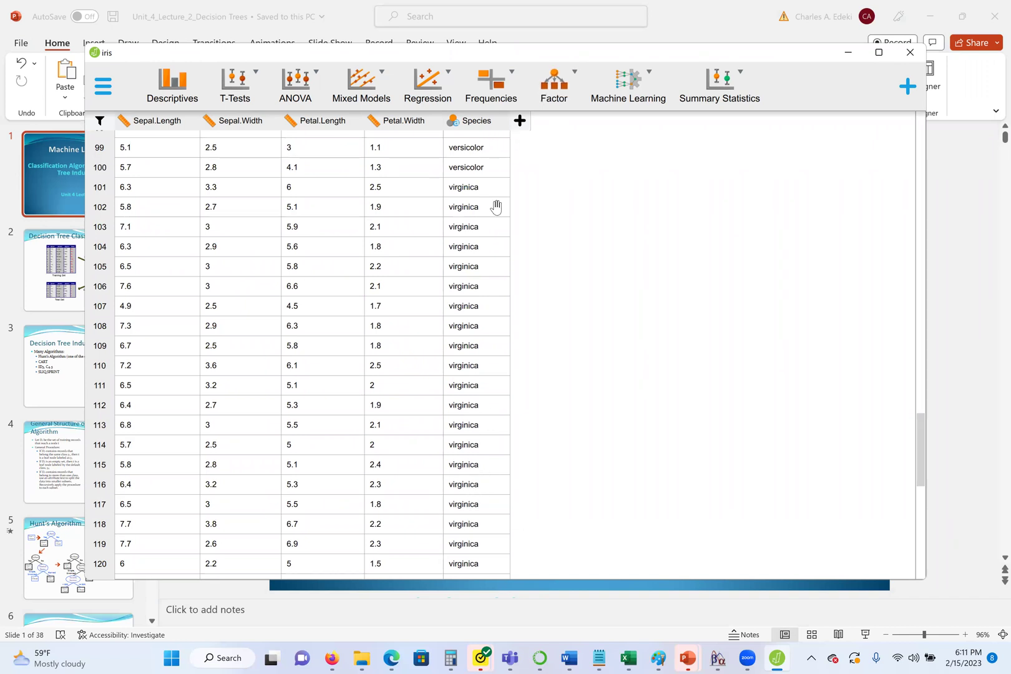
{"action": "scroll", "coordinate": [489, 244], "scroll_direction": "up", "scroll_amount": 10}
{"action": "scroll", "coordinate": [490, 243], "scroll_direction": "up", "scroll_amount": 20}
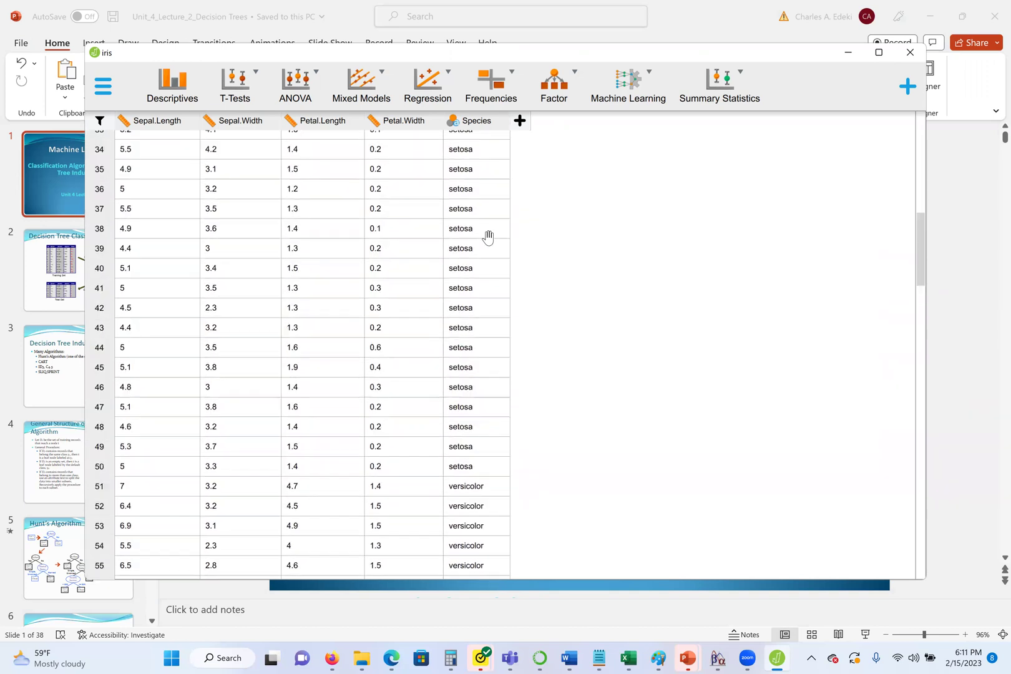
{"action": "scroll", "coordinate": [493, 238], "scroll_direction": "up", "scroll_amount": 1}
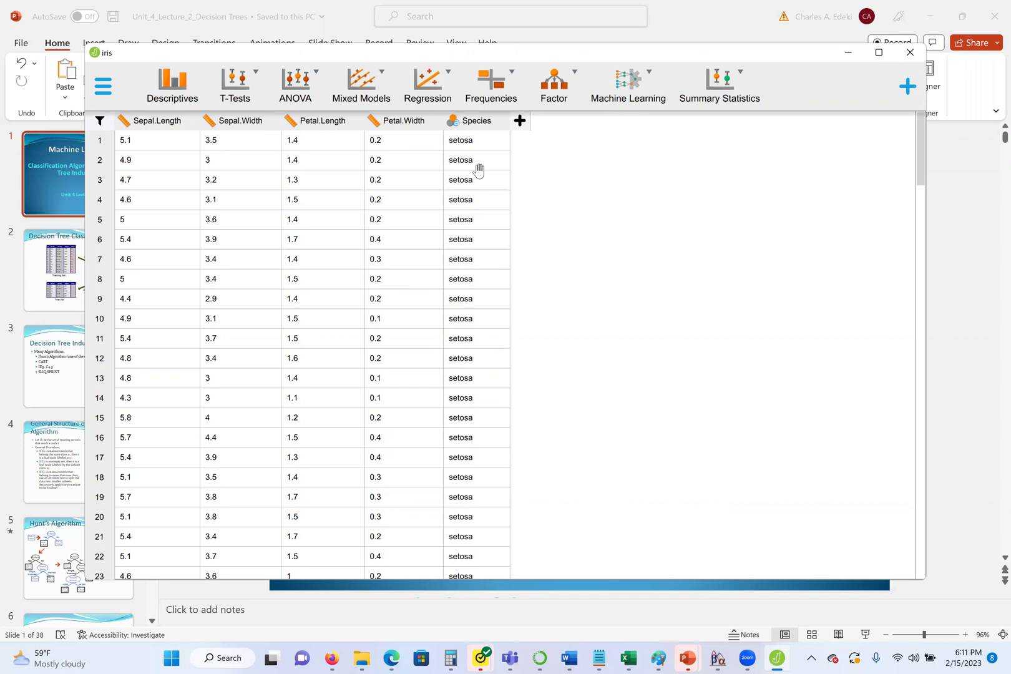
Step: Start a Decision Tree Classification with Species as the target
{"action": "left_click", "coordinate": [634, 86]}
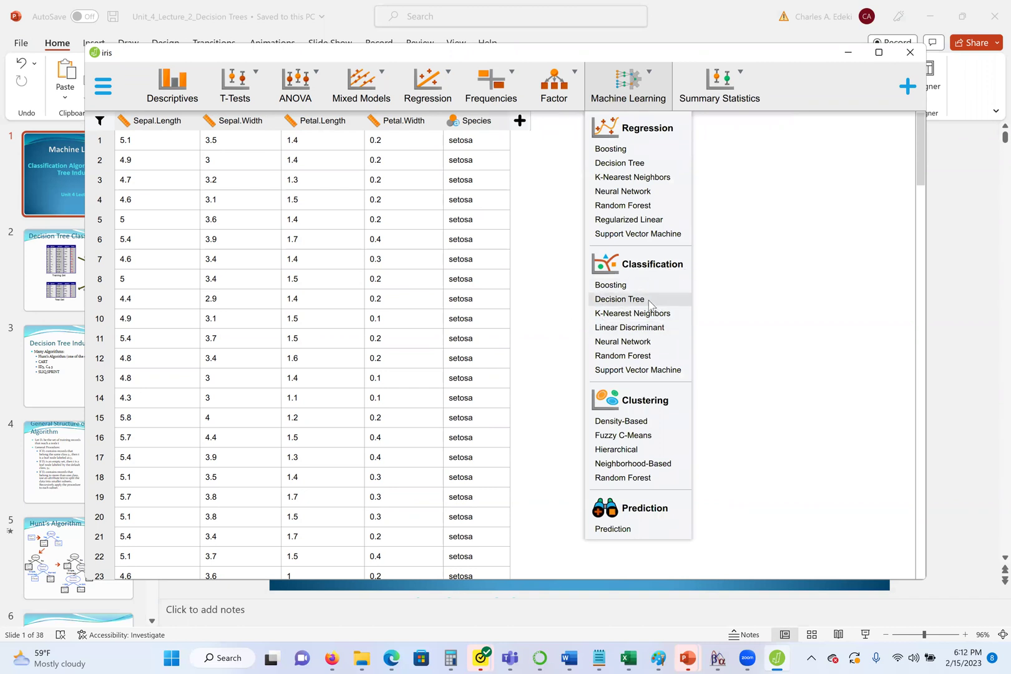
{"action": "left_click", "coordinate": [626, 302]}
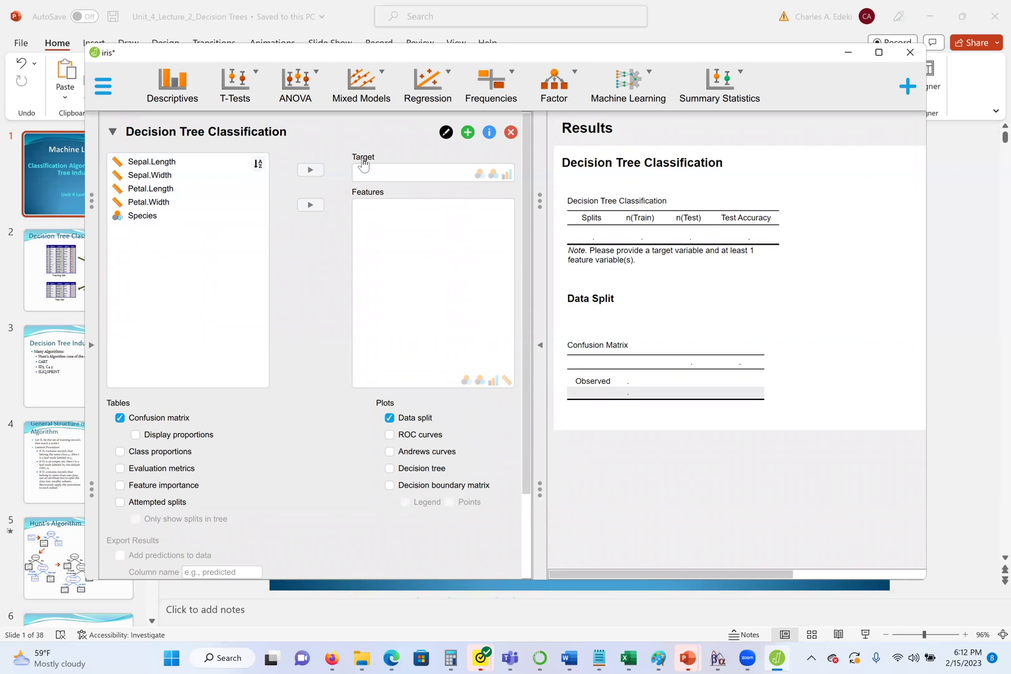
{"action": "left_click", "coordinate": [145, 219]}
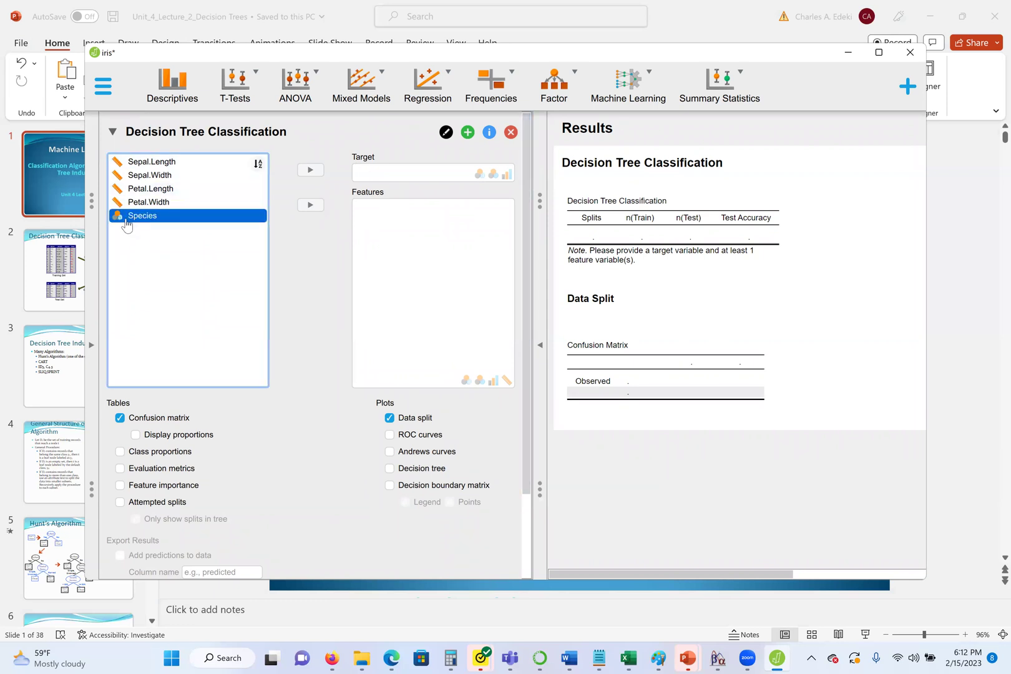
{"action": "left_click", "coordinate": [310, 170]}
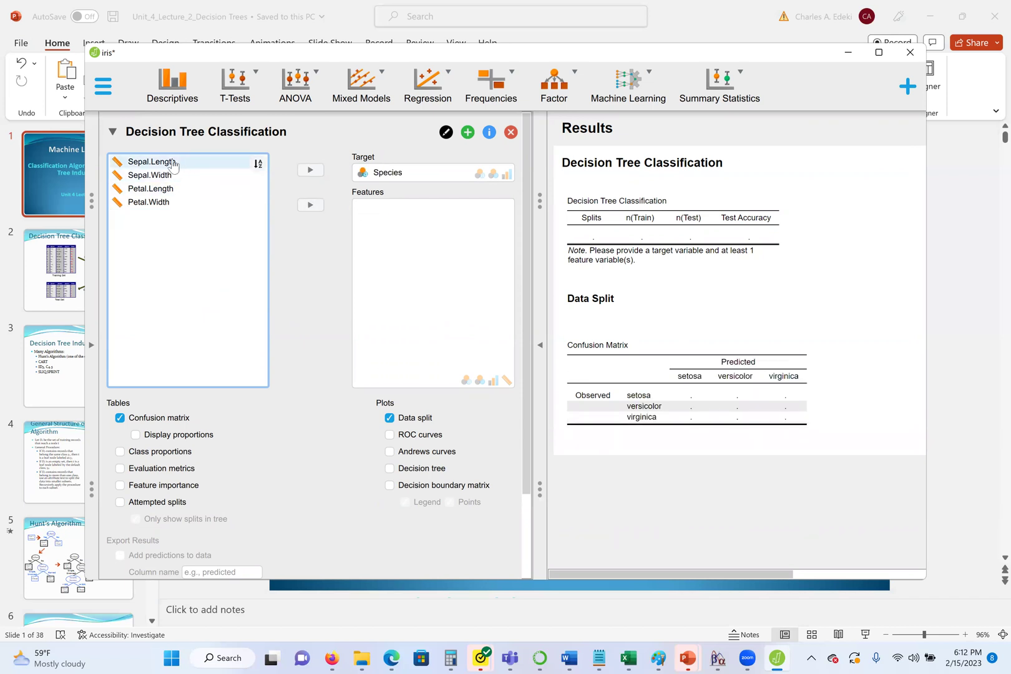
Step: Add the four measurements, Sepal.Length through Petal.Width, as features
{"action": "left_click", "coordinate": [161, 162]}
{"action": "left_click", "coordinate": [310, 205]}
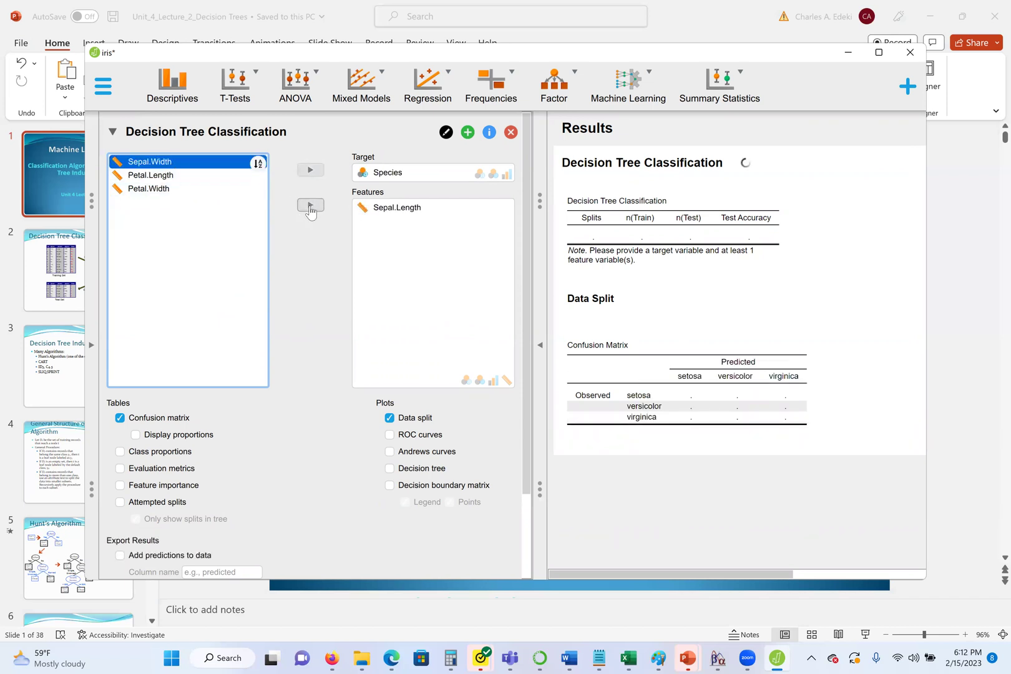
{"action": "left_click", "coordinate": [312, 206]}
{"action": "left_click", "coordinate": [312, 206]}
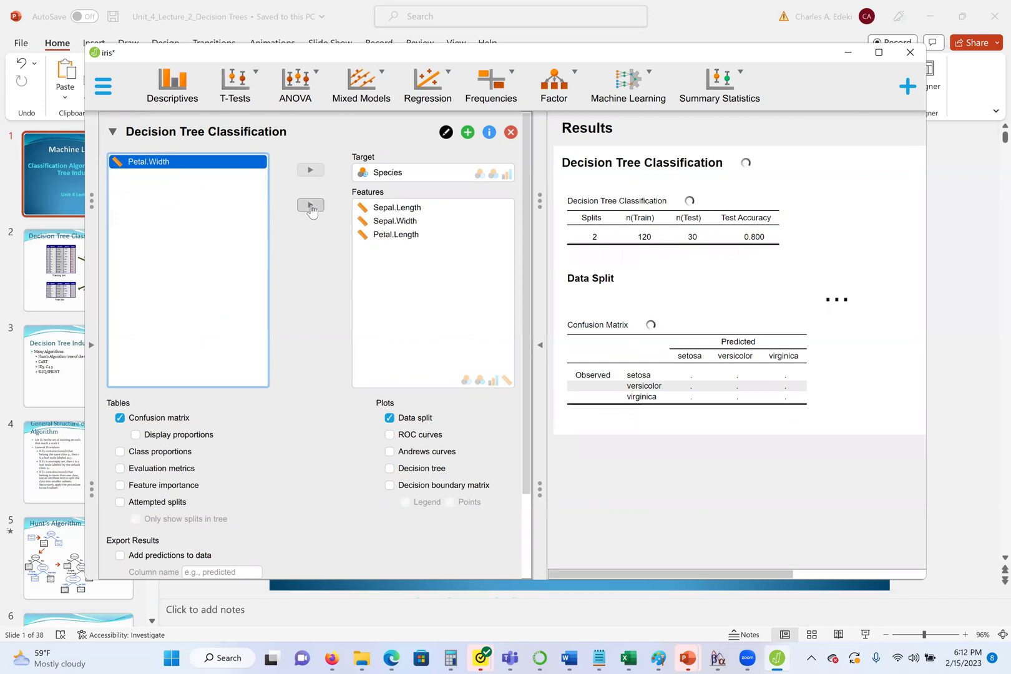
{"action": "left_click", "coordinate": [312, 206]}
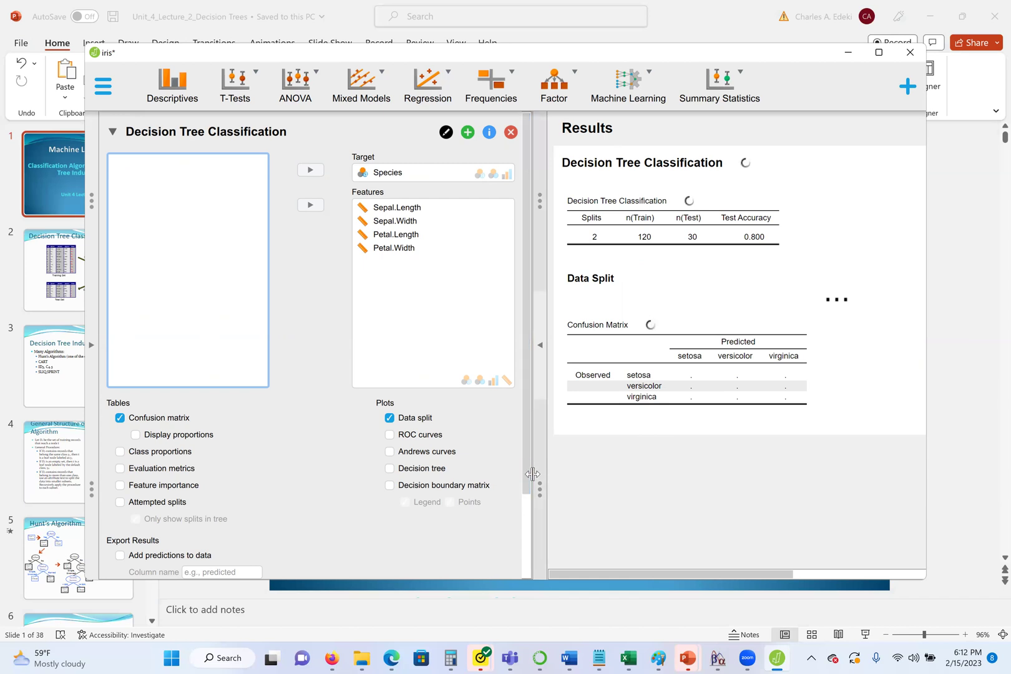
{"action": "left_click_drag", "start_coordinate": [529, 491], "coordinate": [529, 553]}
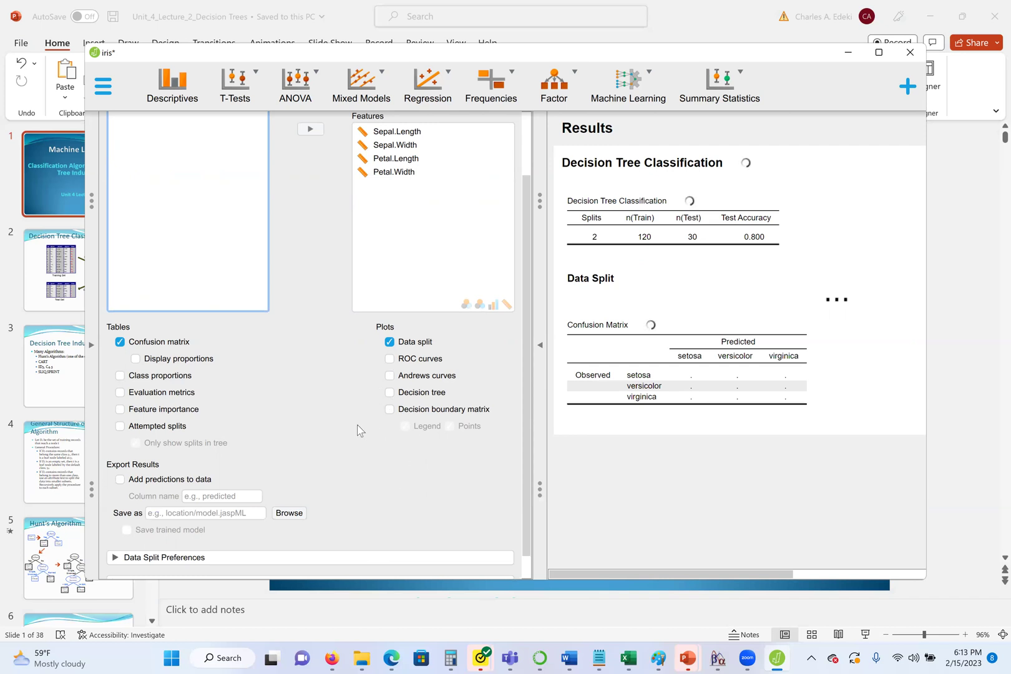
{"action": "left_click", "coordinate": [390, 393]}
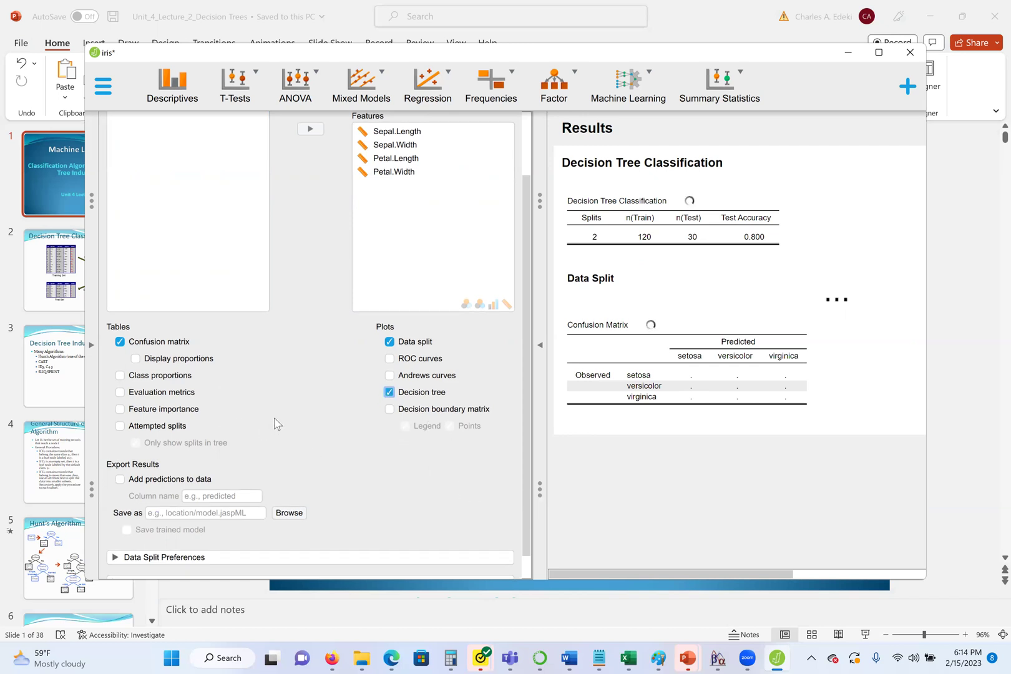
{"action": "scroll", "coordinate": [277, 424], "scroll_direction": "down", "scroll_amount": 1}
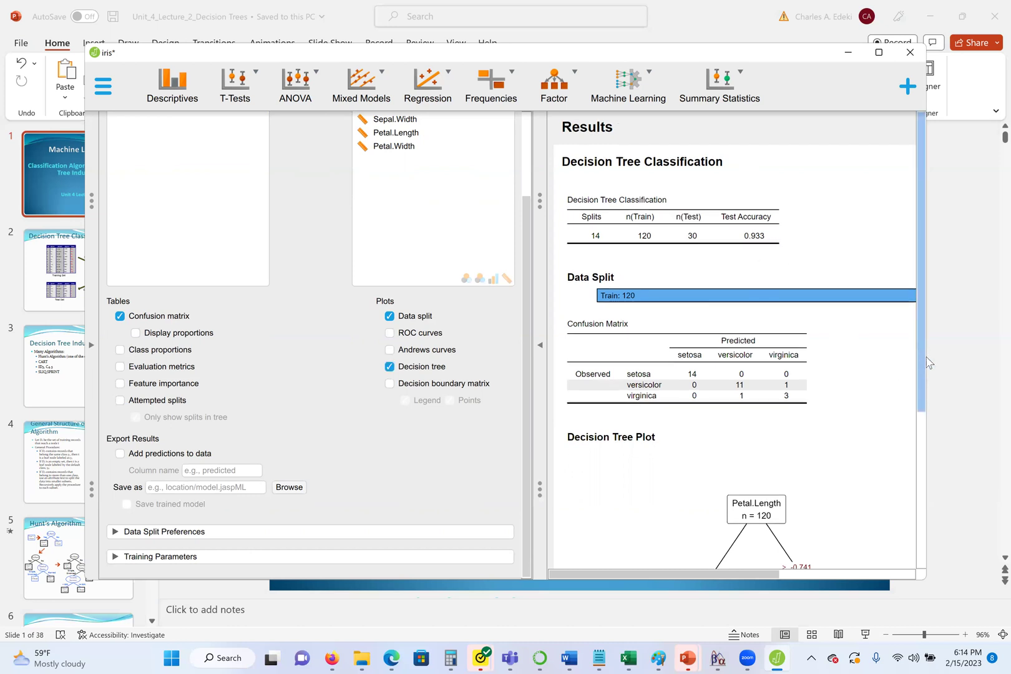
{"action": "scroll", "coordinate": [924, 375], "scroll_direction": "down", "scroll_amount": 2}
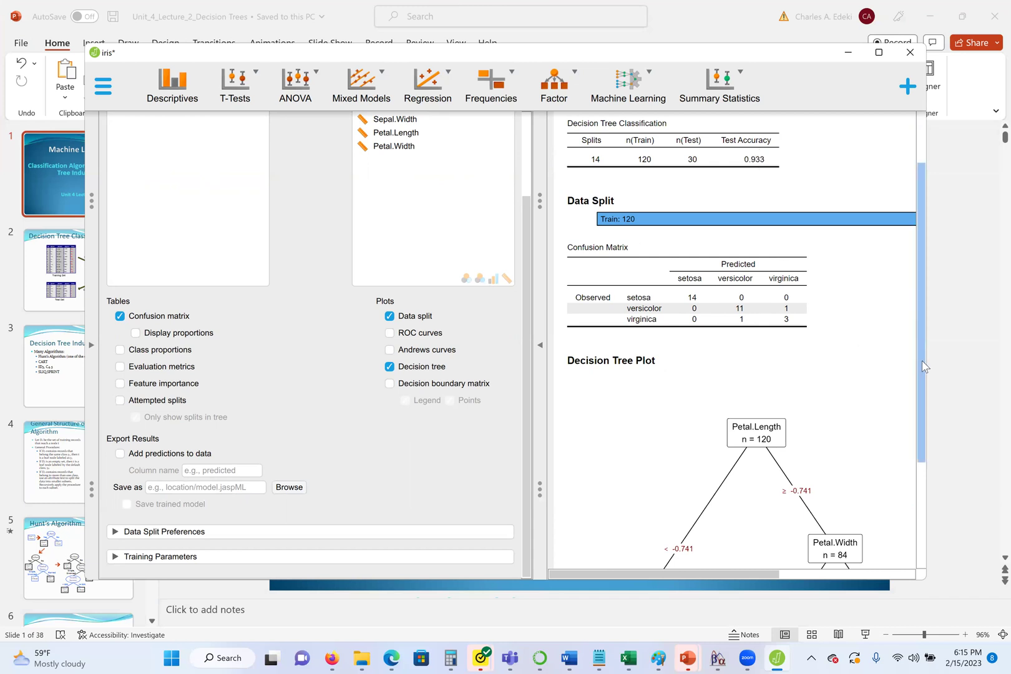
{"action": "scroll", "coordinate": [921, 361], "scroll_direction": "down", "scroll_amount": 1}
{"action": "left_click_drag", "start_coordinate": [918, 435], "coordinate": [920, 516]}
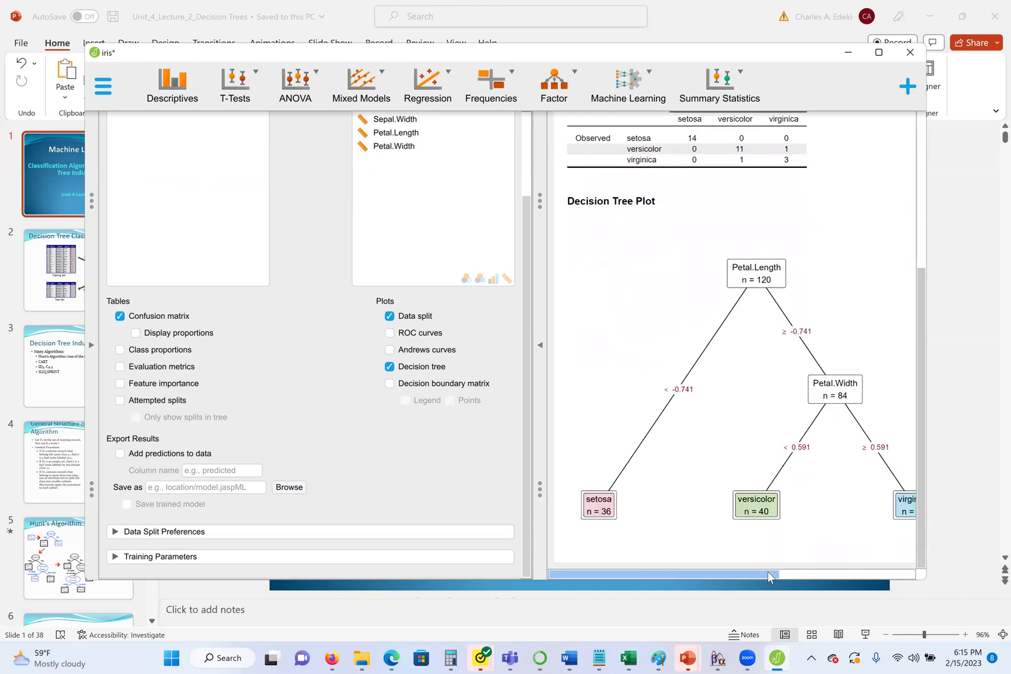
{"action": "mouse_move", "coordinate": [781, 574]}
{"action": "left_mouse_down"}
{"action": "mouse_move", "coordinate": [860, 574]}
{"action": "mouse_move", "coordinate": [781, 574]}
{"action": "left_mouse_up"}
{"action": "left_click_drag", "start_coordinate": [773, 574], "coordinate": [736, 561]}
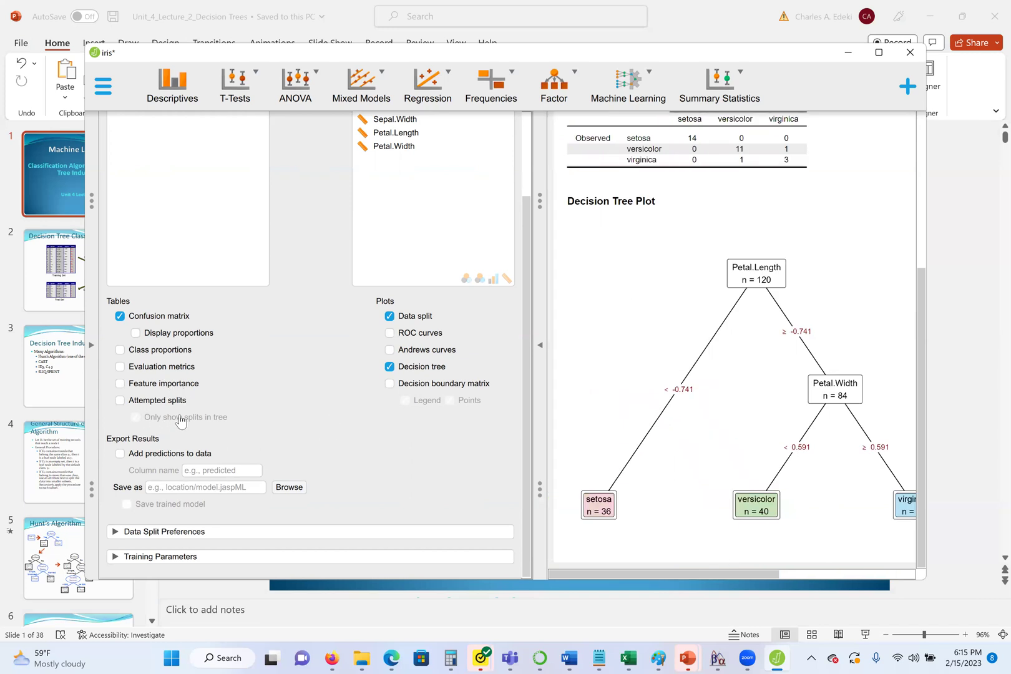
{"action": "scroll", "coordinate": [699, 445], "scroll_direction": "up", "scroll_amount": 2}
{"action": "scroll", "coordinate": [699, 446], "scroll_direction": "up", "scroll_amount": 4}
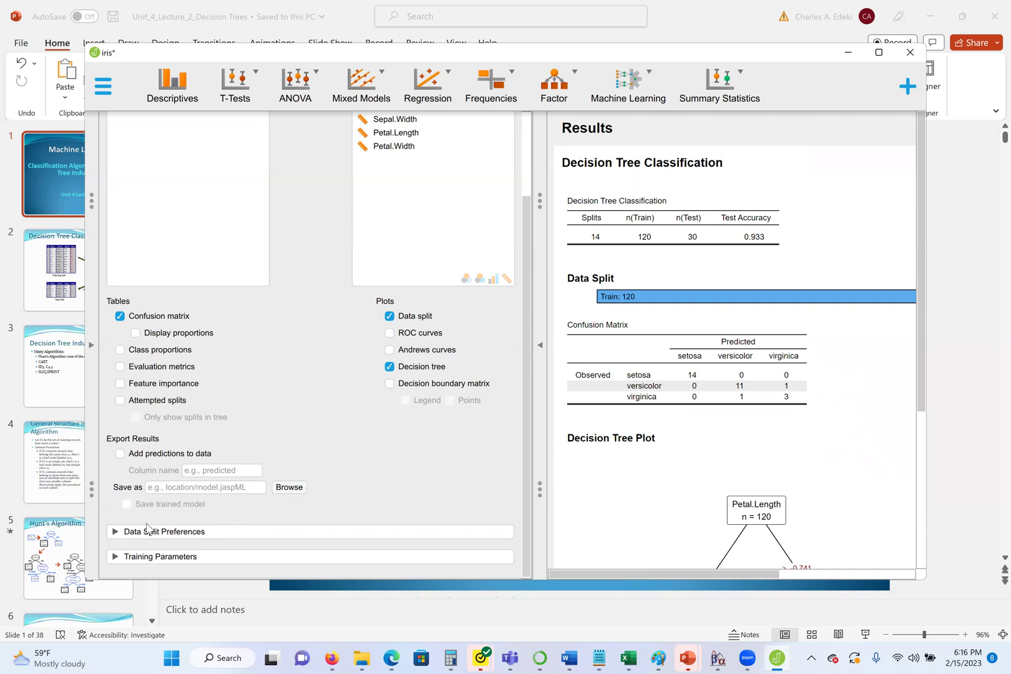
Step: Expand Data Split Preferences and Training Parameters to review the 20% holdout settings
{"action": "left_click", "coordinate": [128, 532]}
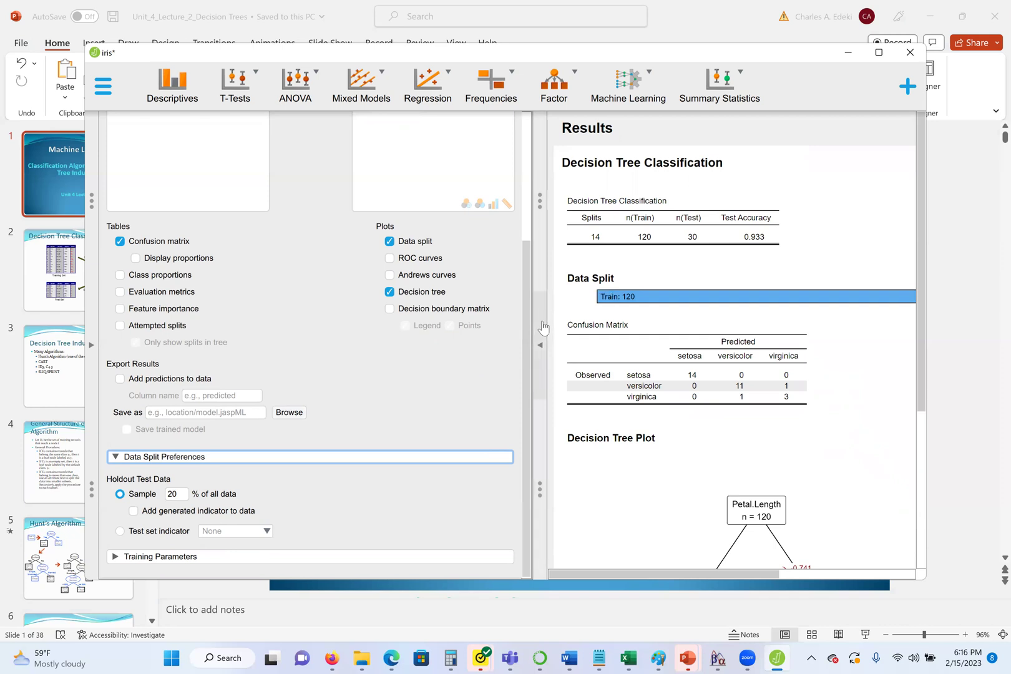
{"action": "left_click", "coordinate": [117, 556]}
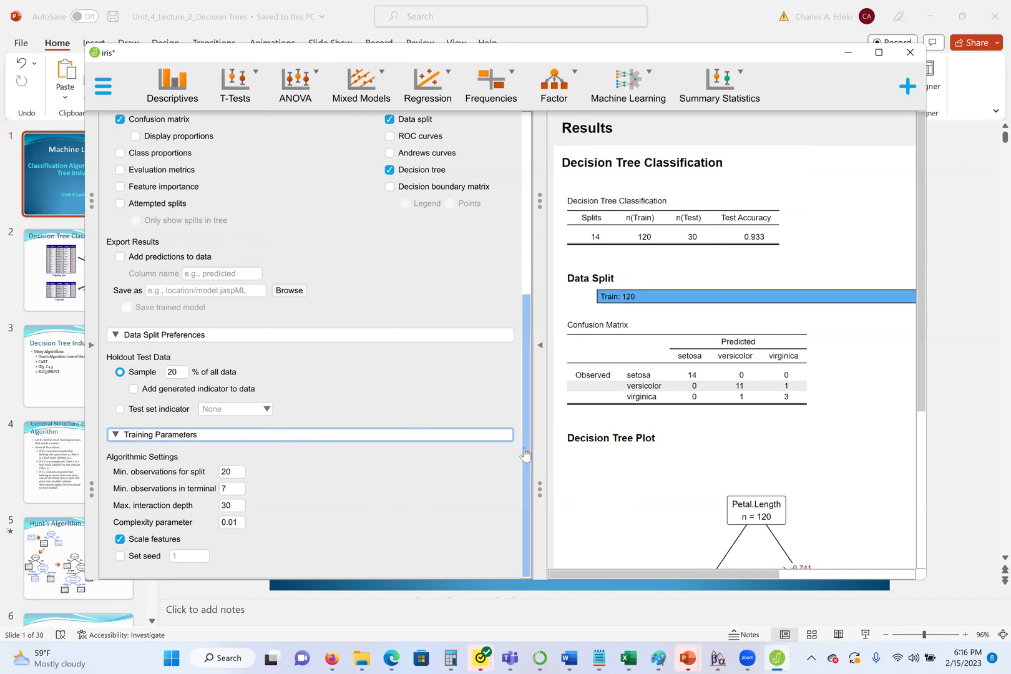
{"action": "left_click", "coordinate": [920, 389]}
{"action": "left_click", "coordinate": [921, 440]}
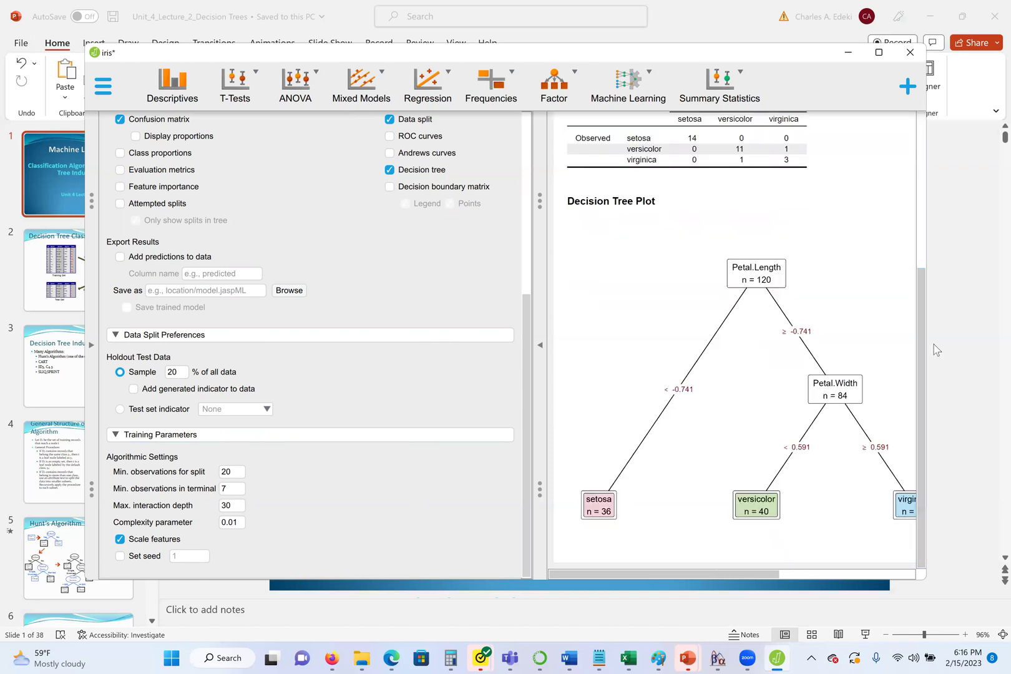
{"action": "scroll", "coordinate": [596, 393], "scroll_direction": "up", "scroll_amount": 5}
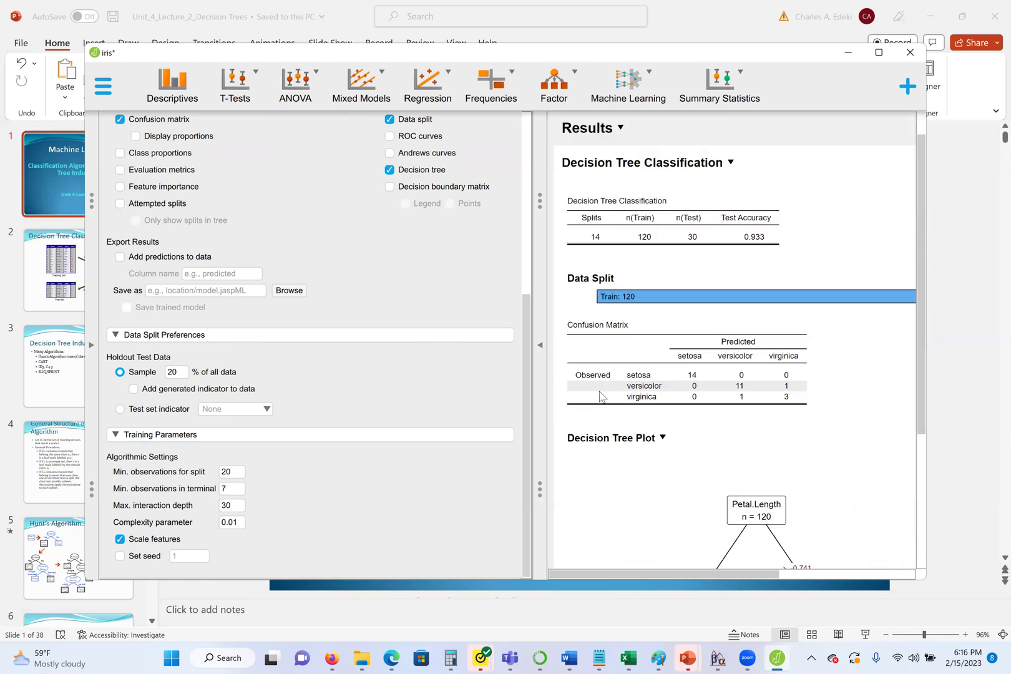
Step: Change the test holdout sample to 50%, then go to PowerPoint on the taskbar
{"action": "double_click", "coordinate": [167, 372]}
{"action": "key", "text": "Return"}
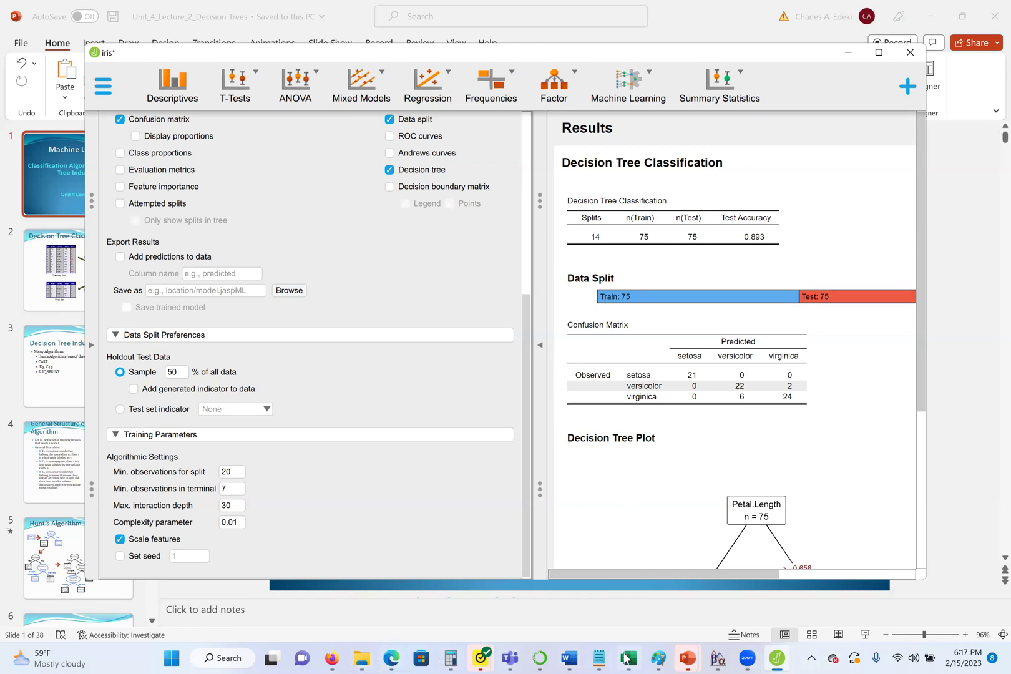
{"action": "left_click", "coordinate": [688, 659]}
Step: Bring the Unit_4_Lecture_2_Decision Trees deck to the front
{"action": "left_click", "coordinate": [868, 610]}
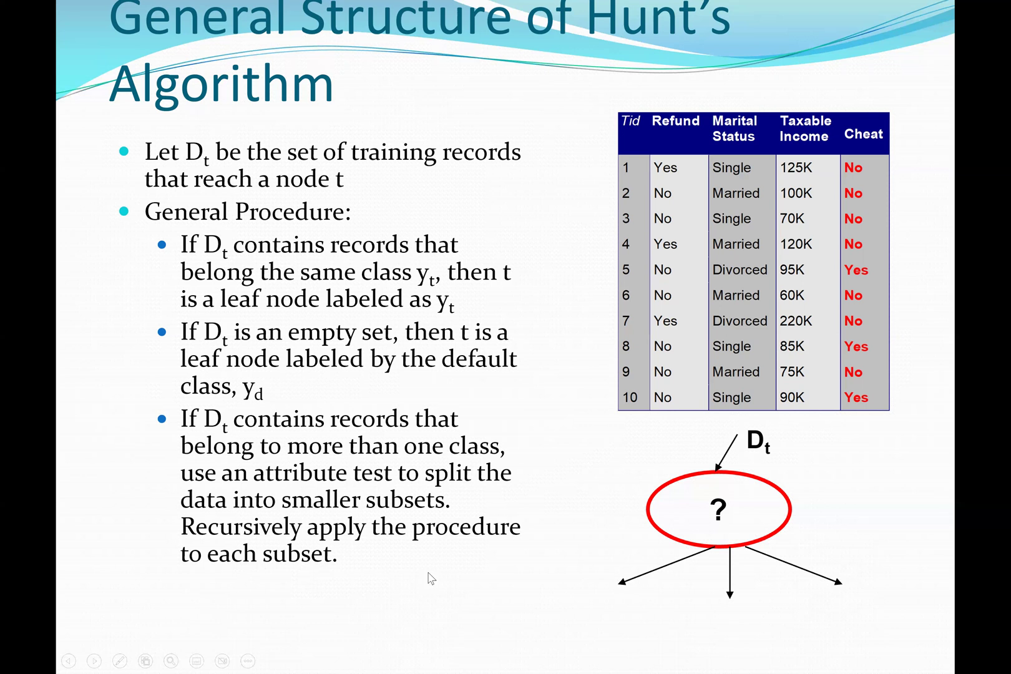
Step: Advance to Hunt's Algorithm and play its animations through the Marital Status split
{"action": "left_click", "coordinate": [468, 528]}
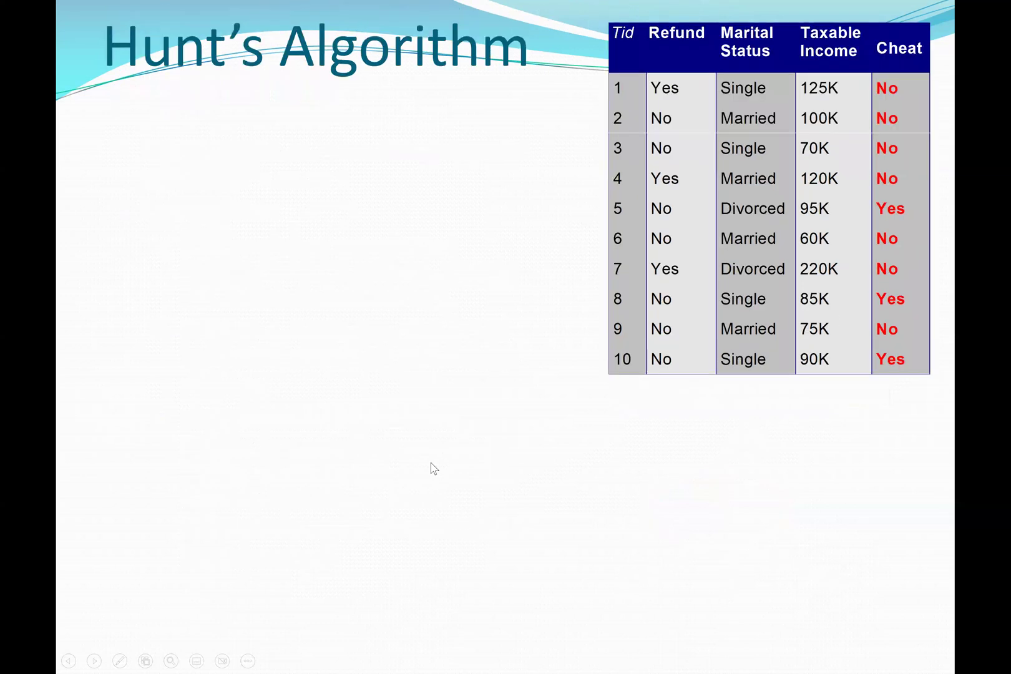
{"action": "left_click", "coordinate": [89, 120]}
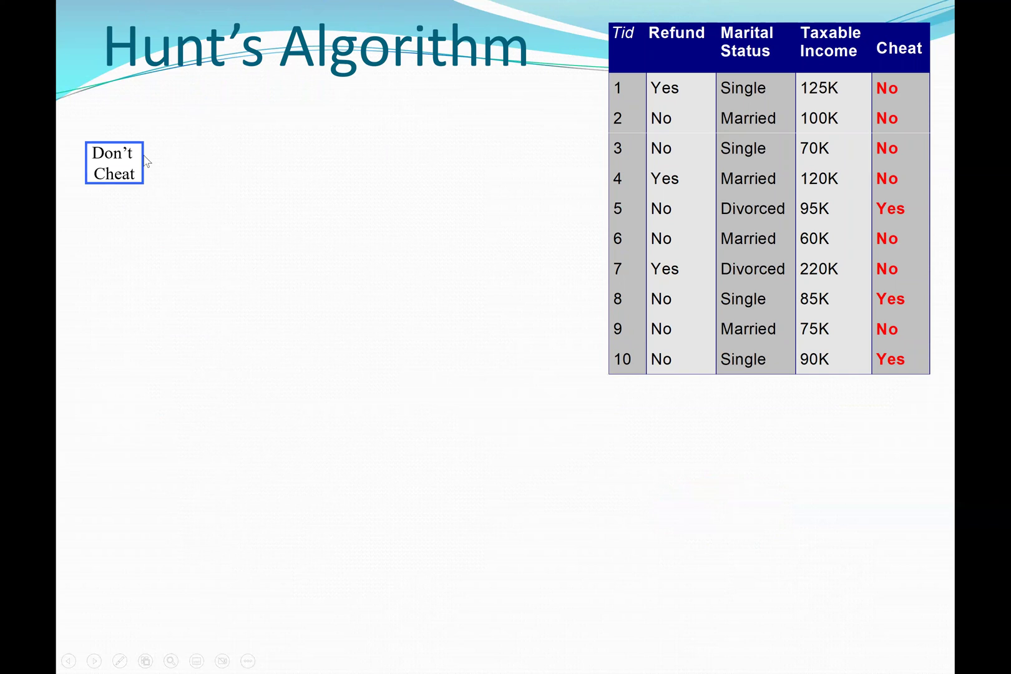
{"action": "left_click", "coordinate": [393, 285]}
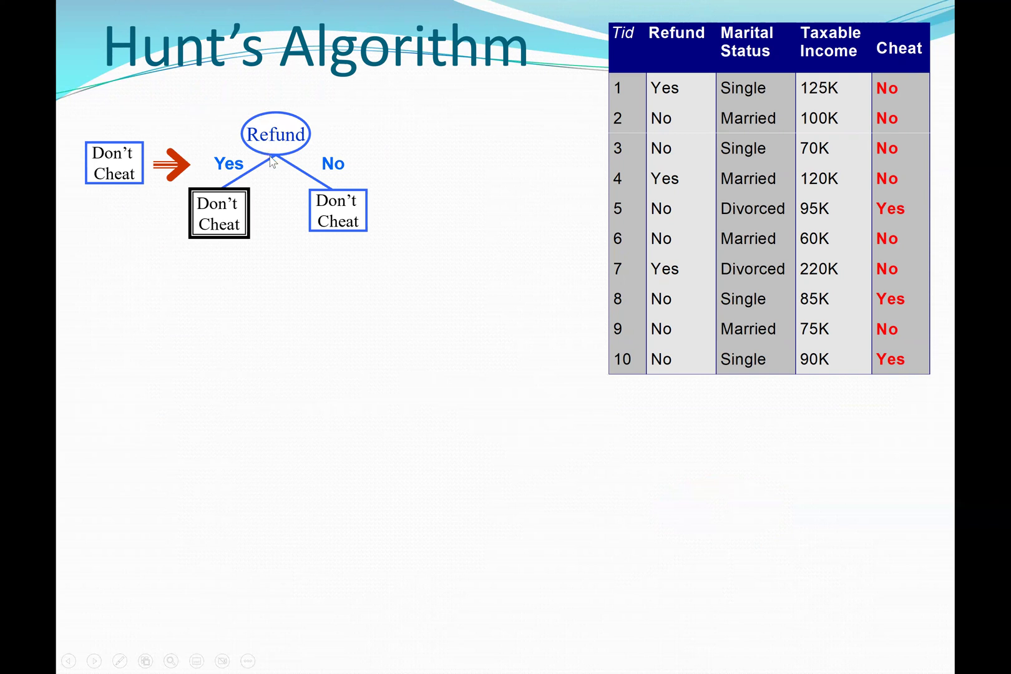
{"action": "left_click", "coordinate": [439, 365]}
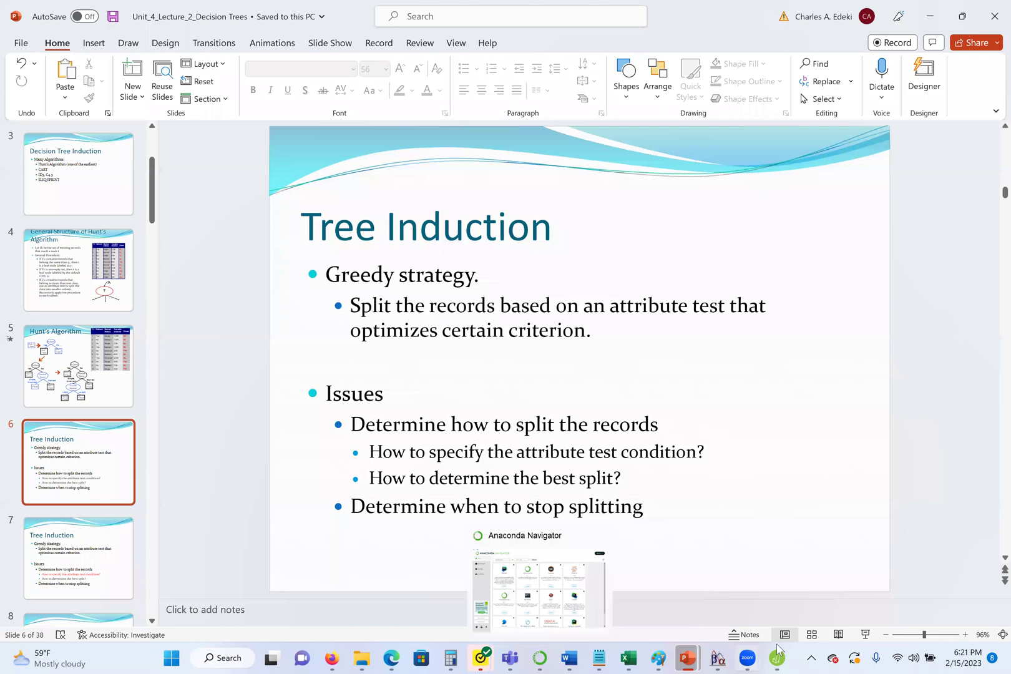
Step: Switch back to JASP and open the Data Library's 10. Machine Learning folder
{"action": "left_click", "coordinate": [776, 655]}
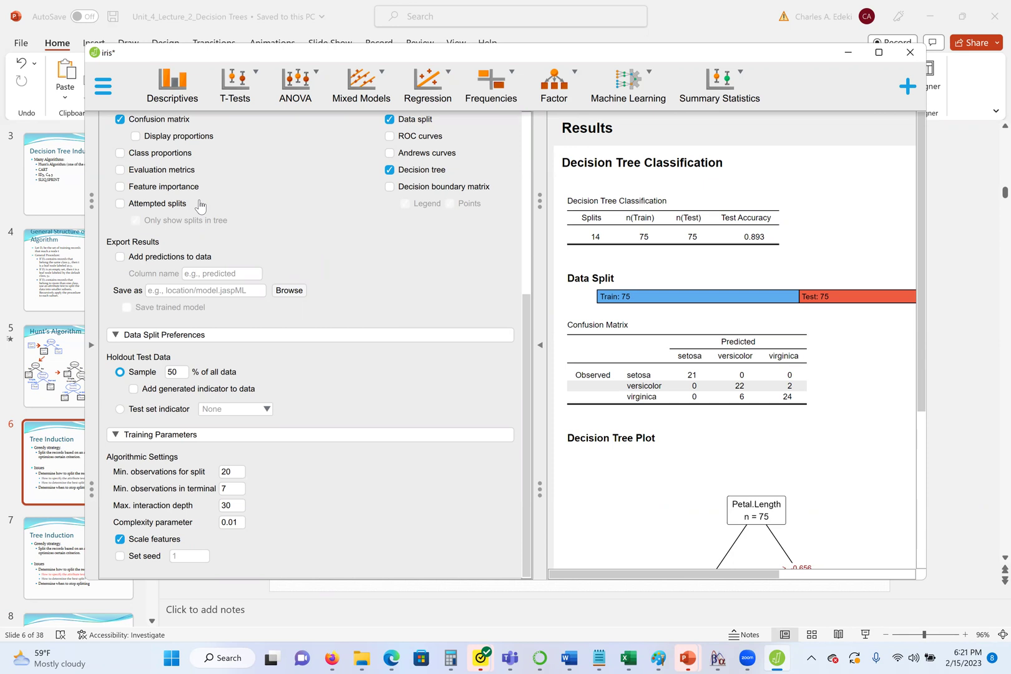
{"action": "left_click", "coordinate": [103, 86]}
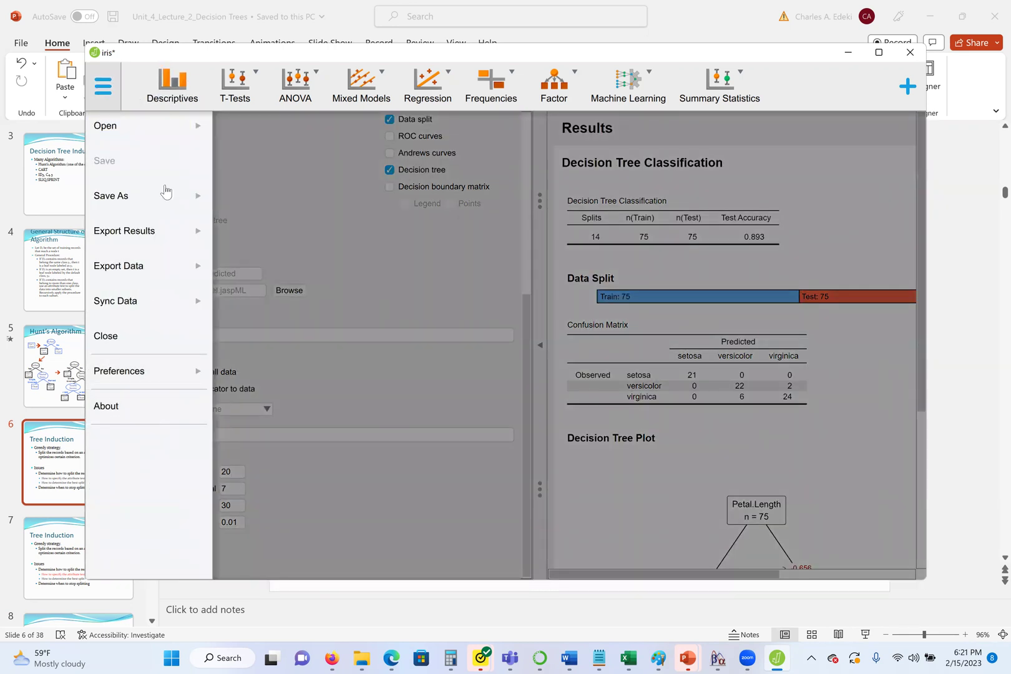
{"action": "left_click", "coordinate": [168, 135]}
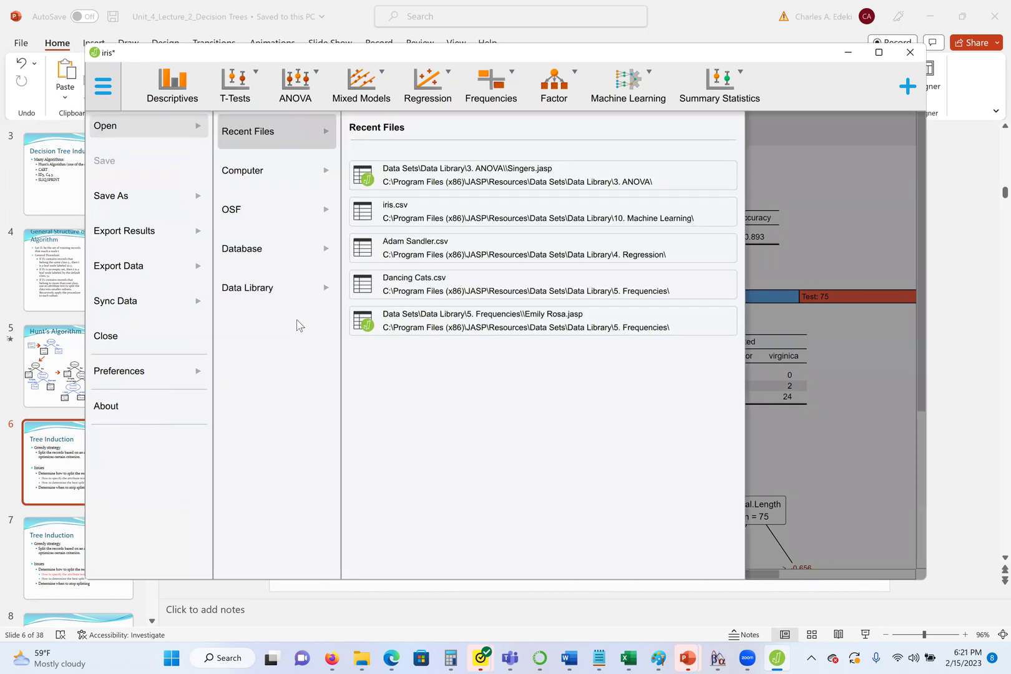
{"action": "left_click", "coordinate": [257, 292]}
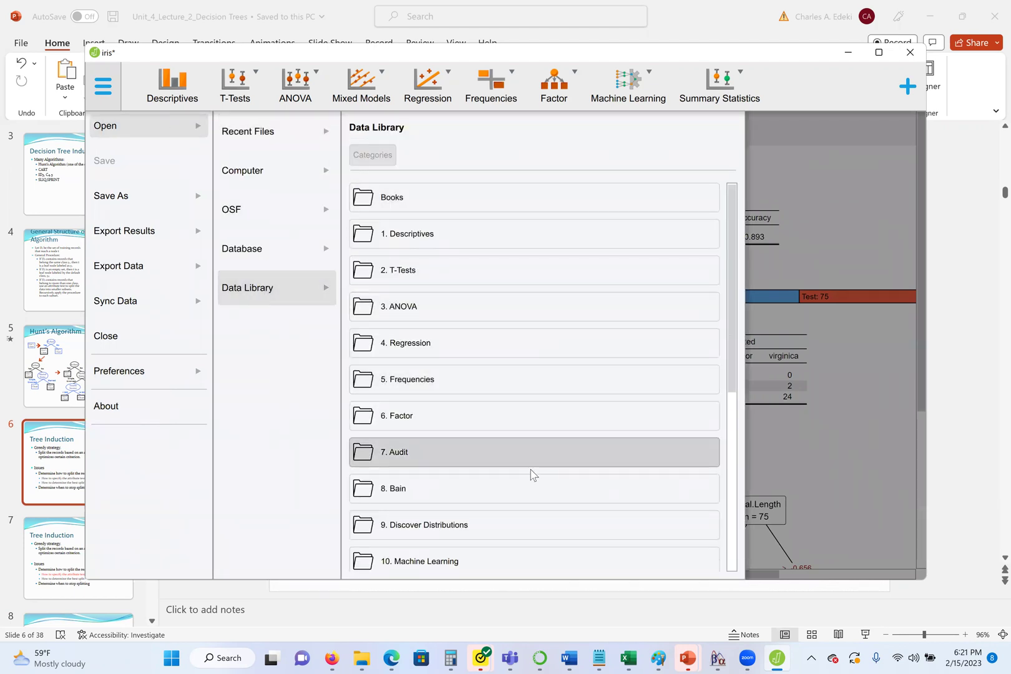
{"action": "scroll", "coordinate": [533, 473], "scroll_direction": "down", "scroll_amount": 3}
{"action": "left_click", "coordinate": [441, 419]}
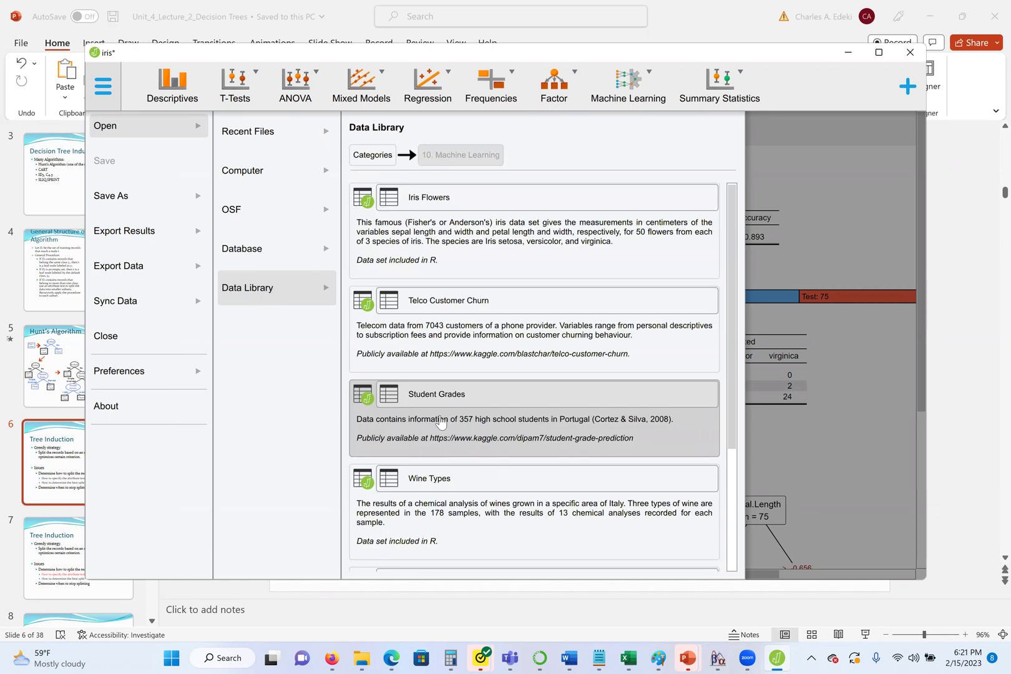
Step: Open Telco Customer Churn and scroll across its records to the Churn column
{"action": "left_click", "coordinate": [390, 303]}
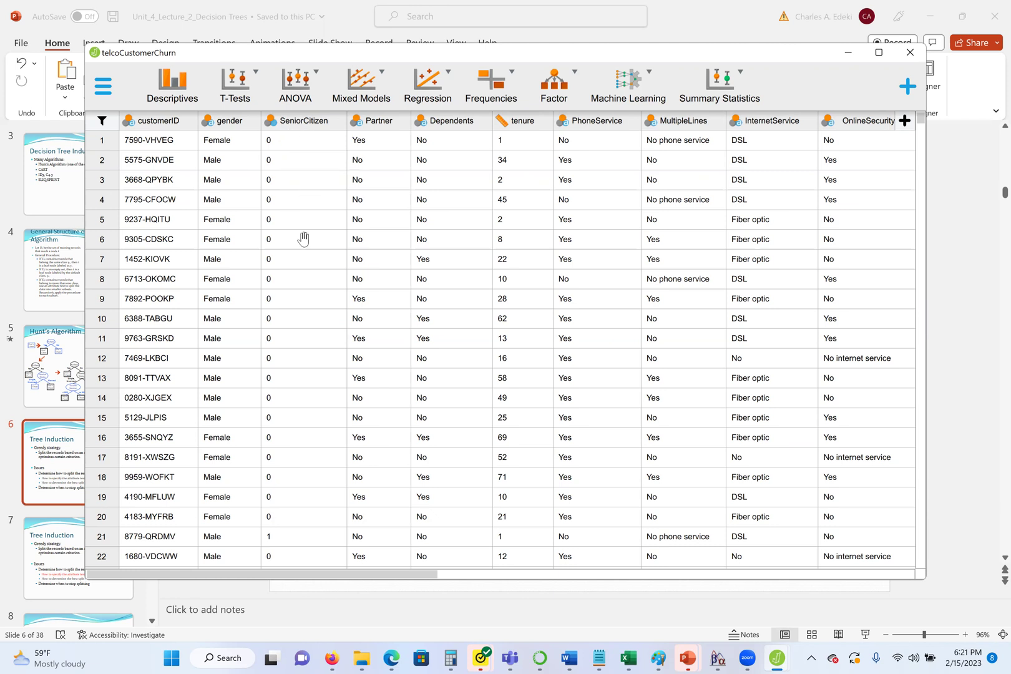
{"action": "scroll", "coordinate": [309, 299], "scroll_direction": "down", "scroll_amount": 7}
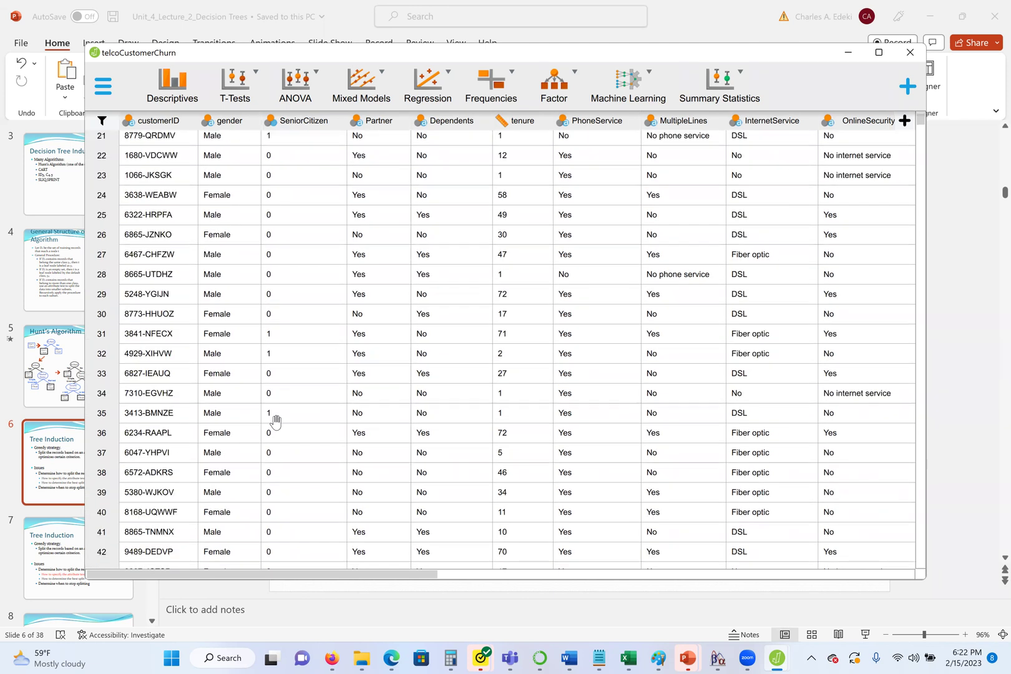
{"action": "scroll", "coordinate": [309, 386], "scroll_direction": "up", "scroll_amount": 4}
{"action": "scroll", "coordinate": [312, 379], "scroll_direction": "up", "scroll_amount": 3}
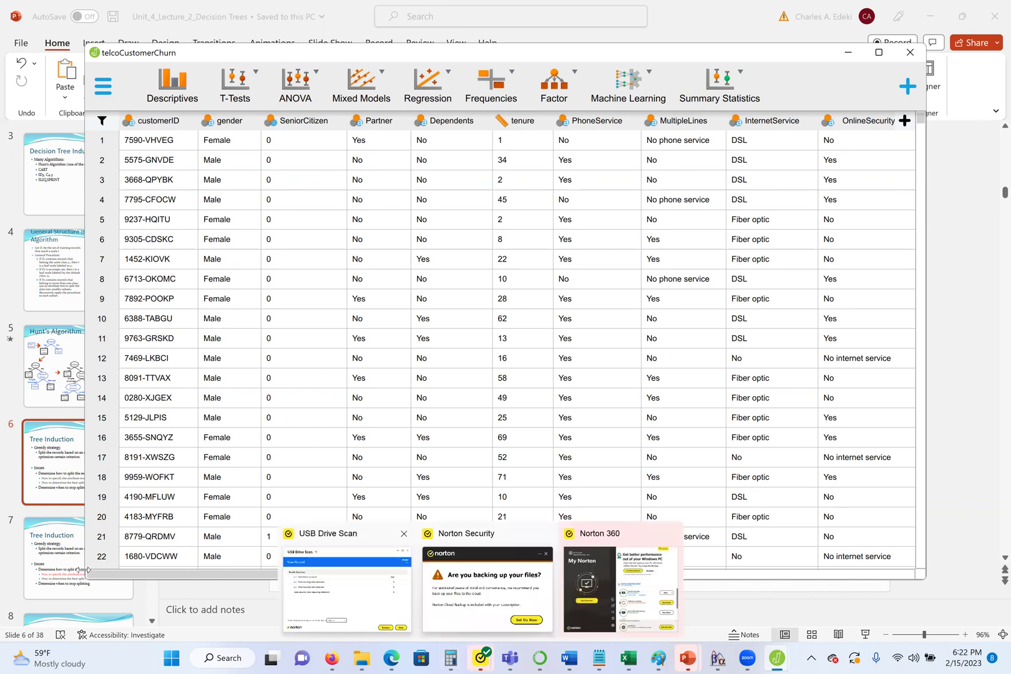
{"action": "left_click_drag", "start_coordinate": [286, 580], "coordinate": [911, 568]}
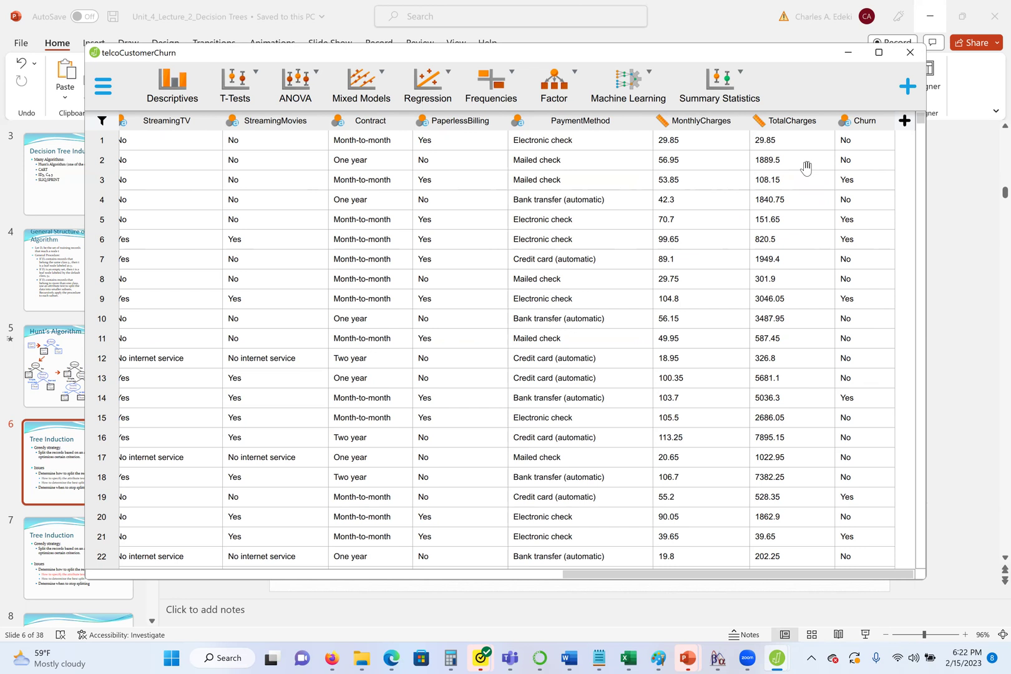
Step: Add a Decision Tree Classification analysis from the Machine Learning menu
{"action": "left_click", "coordinate": [624, 94]}
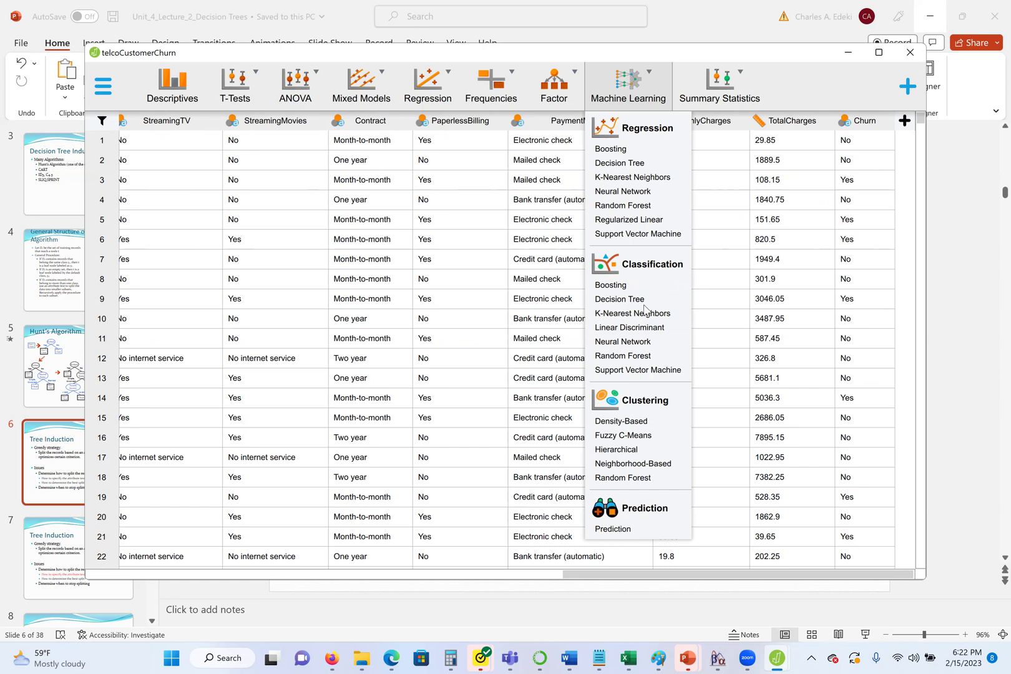
{"action": "left_click", "coordinate": [626, 300]}
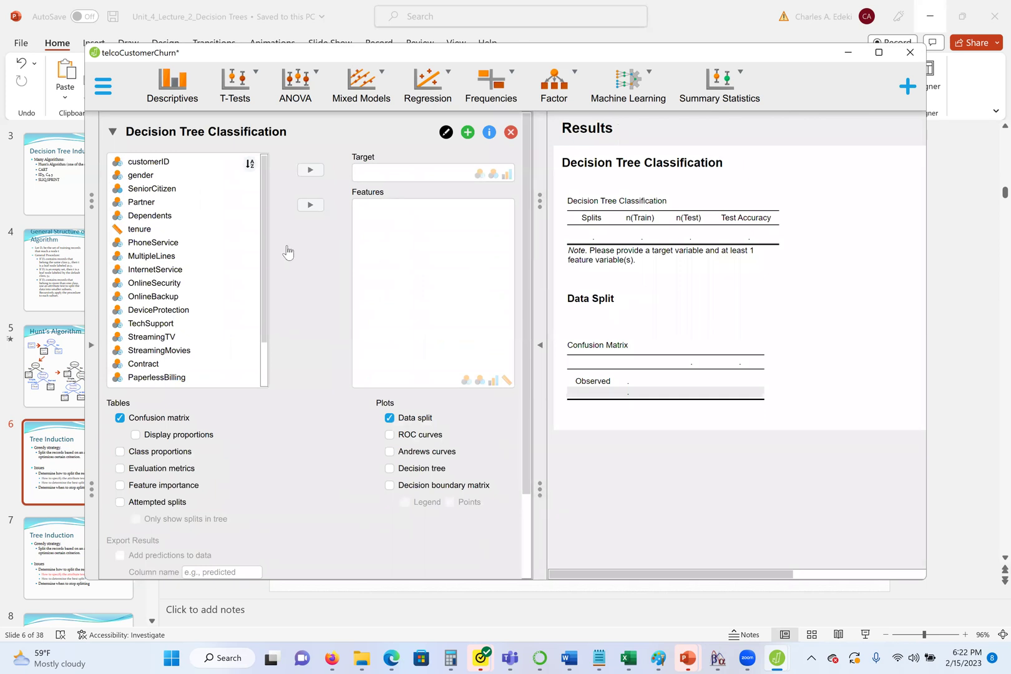
{"action": "left_click_drag", "start_coordinate": [266, 295], "coordinate": [291, 149]}
{"action": "left_click_drag", "start_coordinate": [264, 245], "coordinate": [261, 375]}
Step: Make Churn the target variable of the decision tree
{"action": "left_click", "coordinate": [141, 378]}
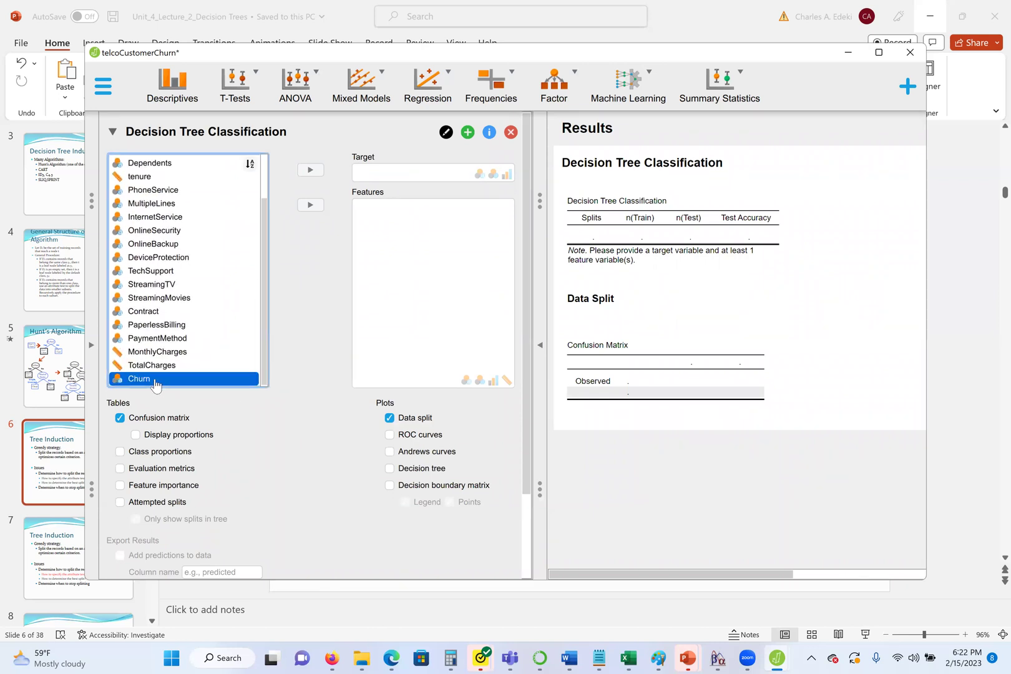
{"action": "left_click", "coordinate": [310, 170]}
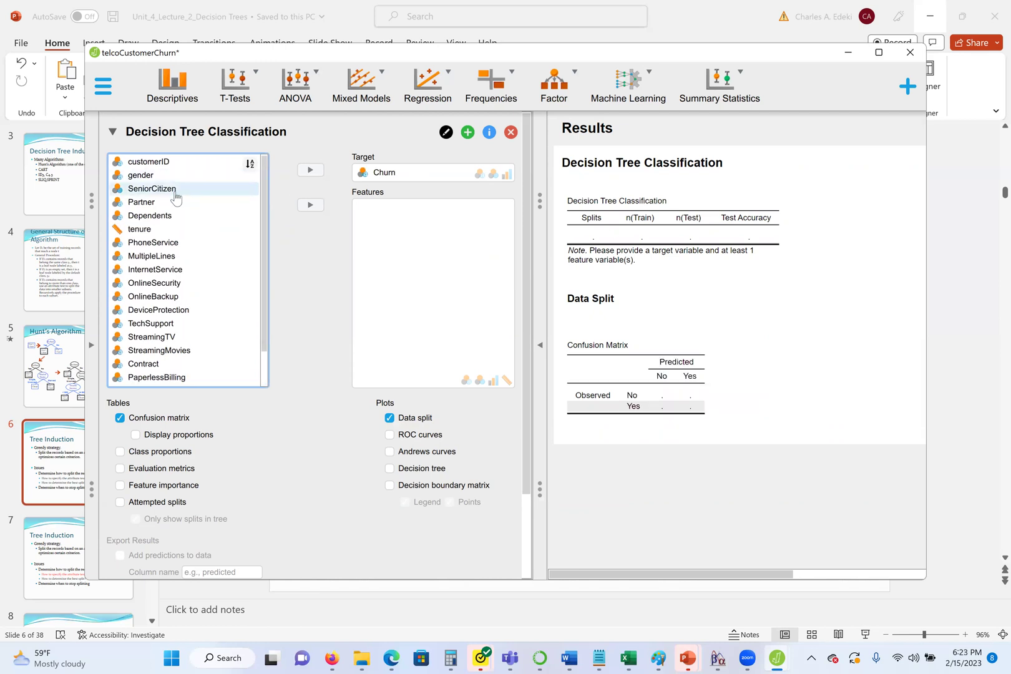
{"action": "left_click", "coordinate": [138, 178]}
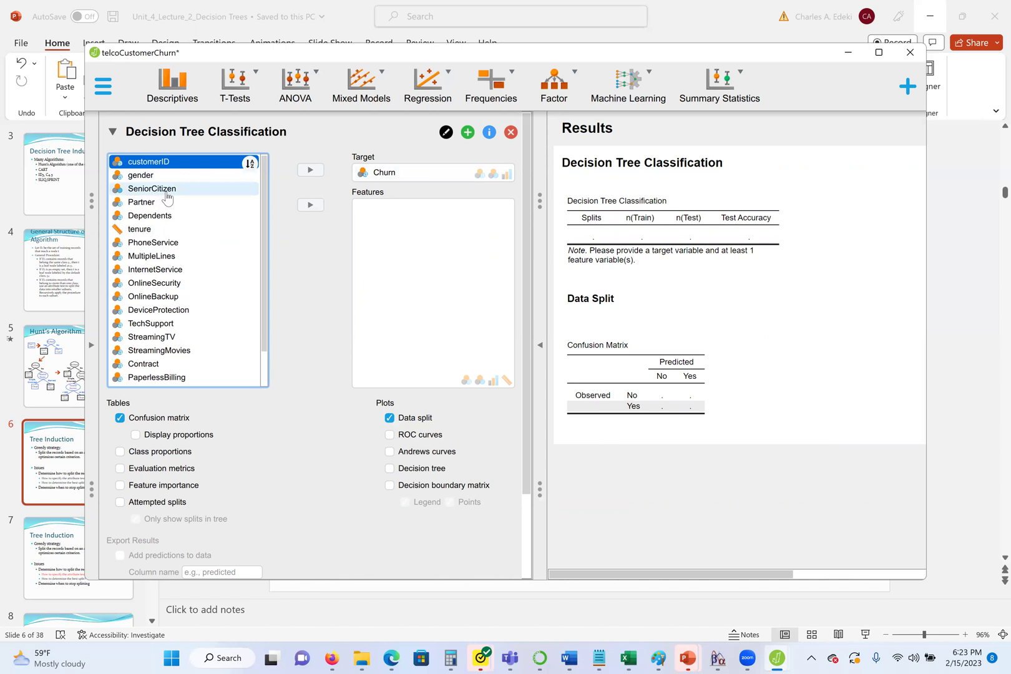
Step: Add every variable from gender to TotalCharges as features, leaving out customerID
{"action": "left_click", "coordinate": [141, 176]}
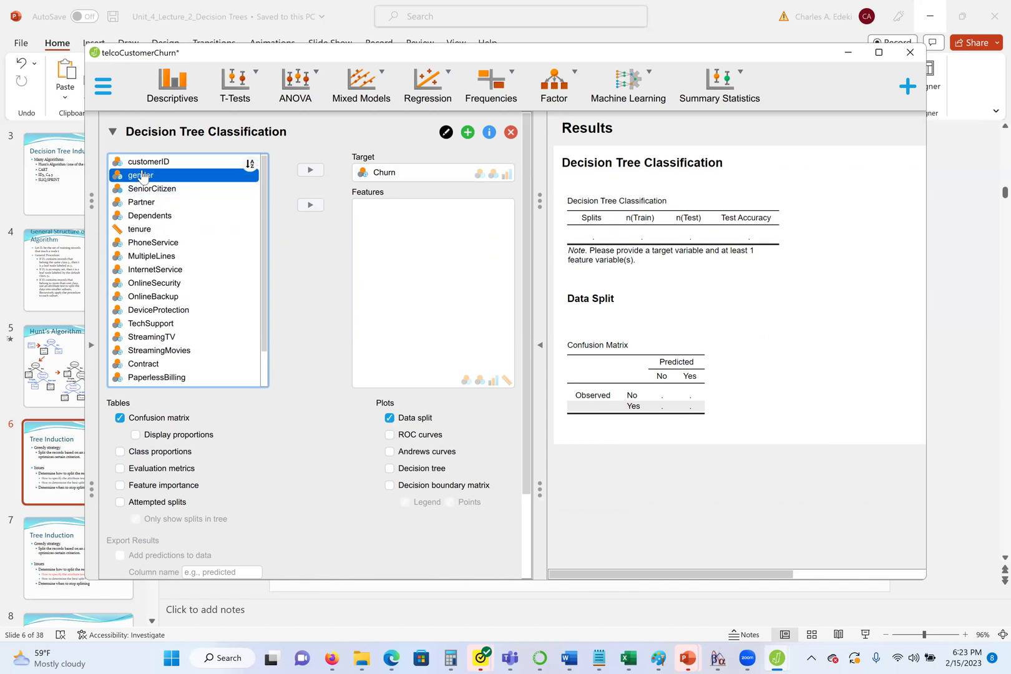
{"action": "left_click", "coordinate": [307, 207]}
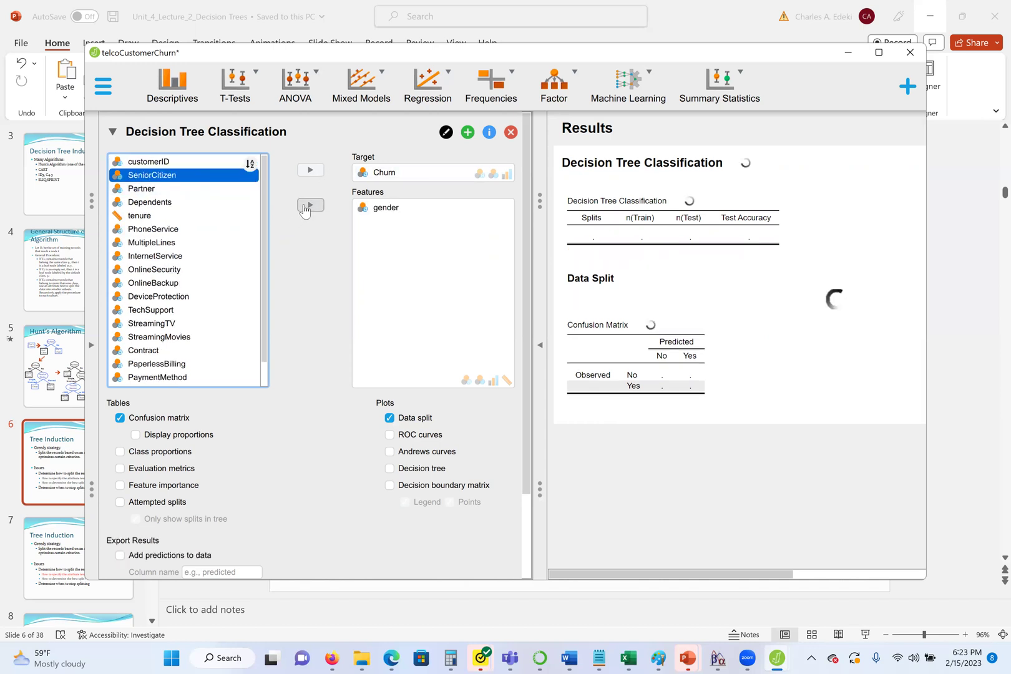
{"action": "left_click", "coordinate": [307, 206]}
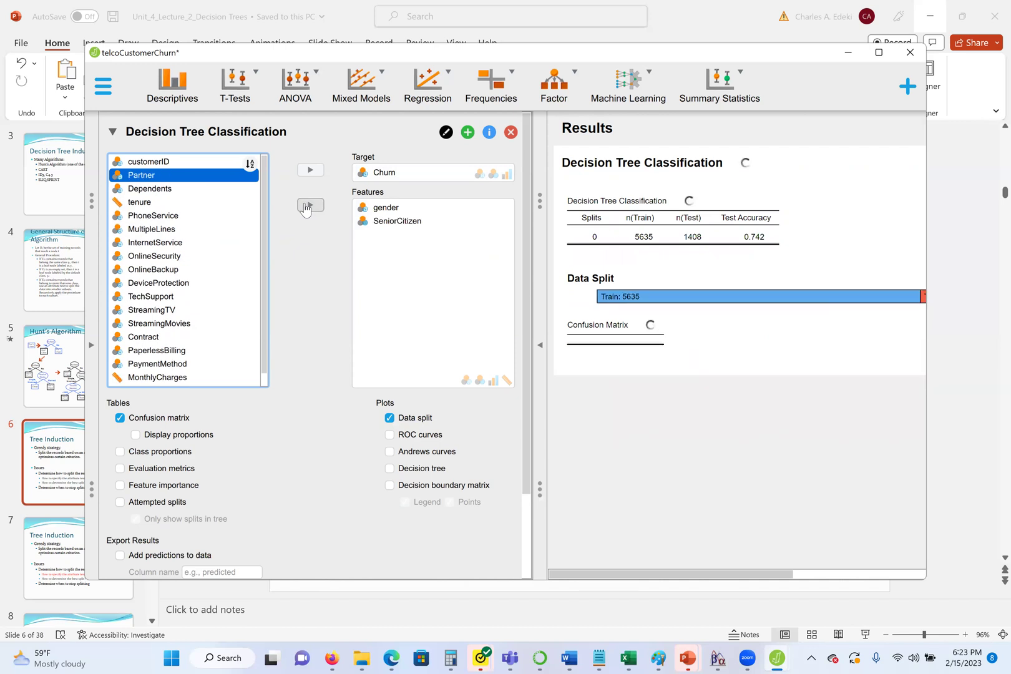
{"action": "left_click", "coordinate": [306, 208]}
{"action": "left_click", "coordinate": [306, 207]}
{"action": "left_click", "coordinate": [308, 206]}
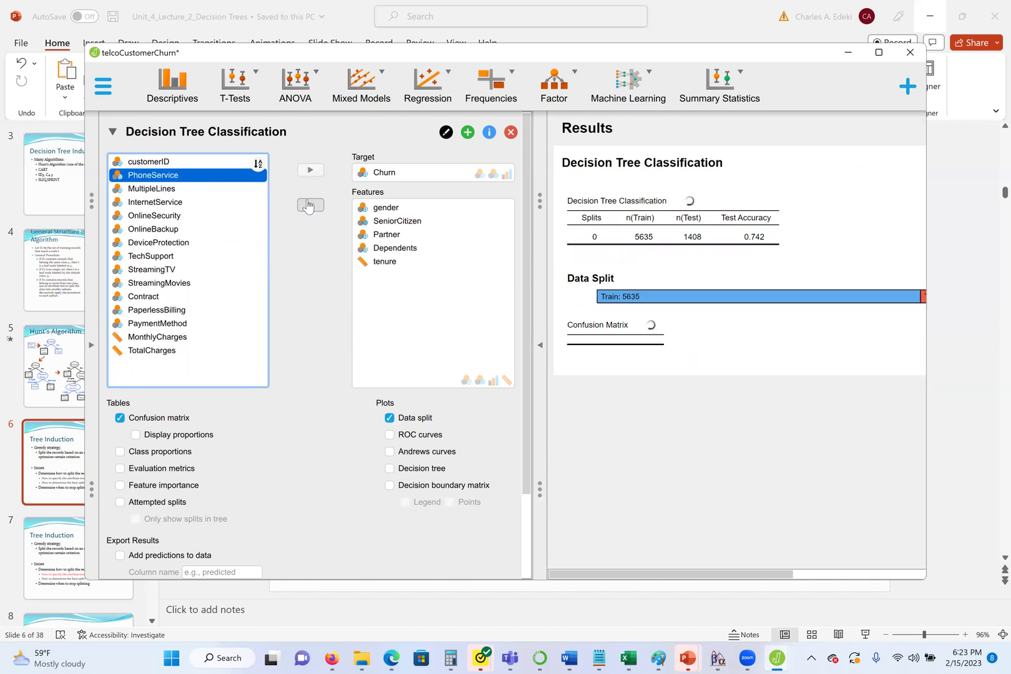
{"action": "left_click", "coordinate": [307, 206]}
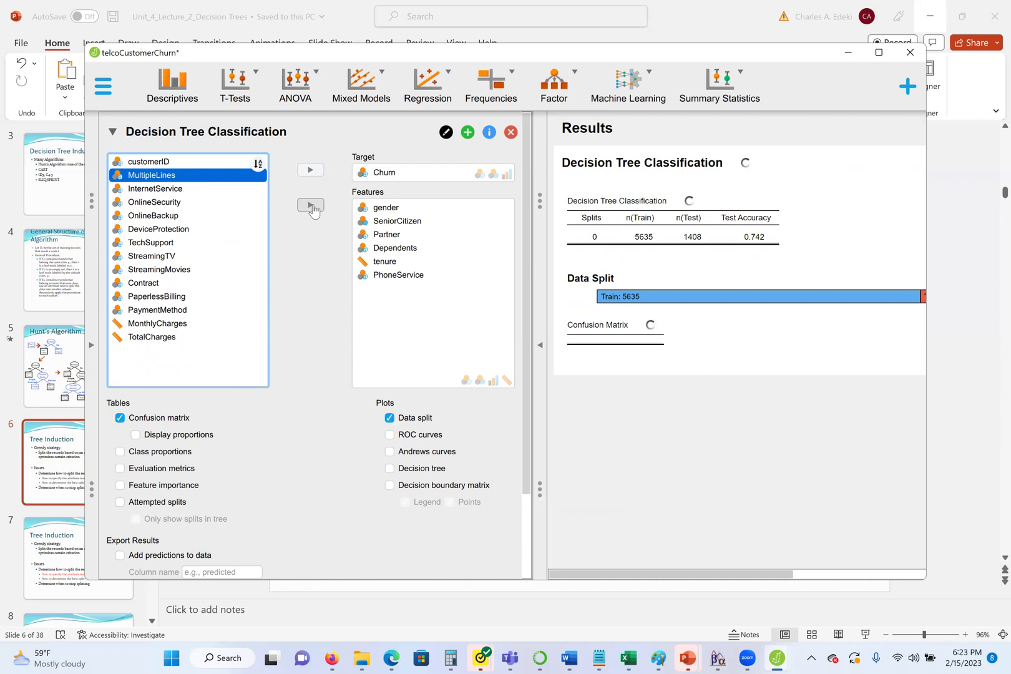
{"action": "left_click", "coordinate": [312, 206]}
{"action": "left_click", "coordinate": [313, 206]}
{"action": "left_click", "coordinate": [314, 206]}
{"action": "left_click", "coordinate": [314, 207]}
{"action": "left_click", "coordinate": [316, 207]}
{"action": "left_click", "coordinate": [315, 207]}
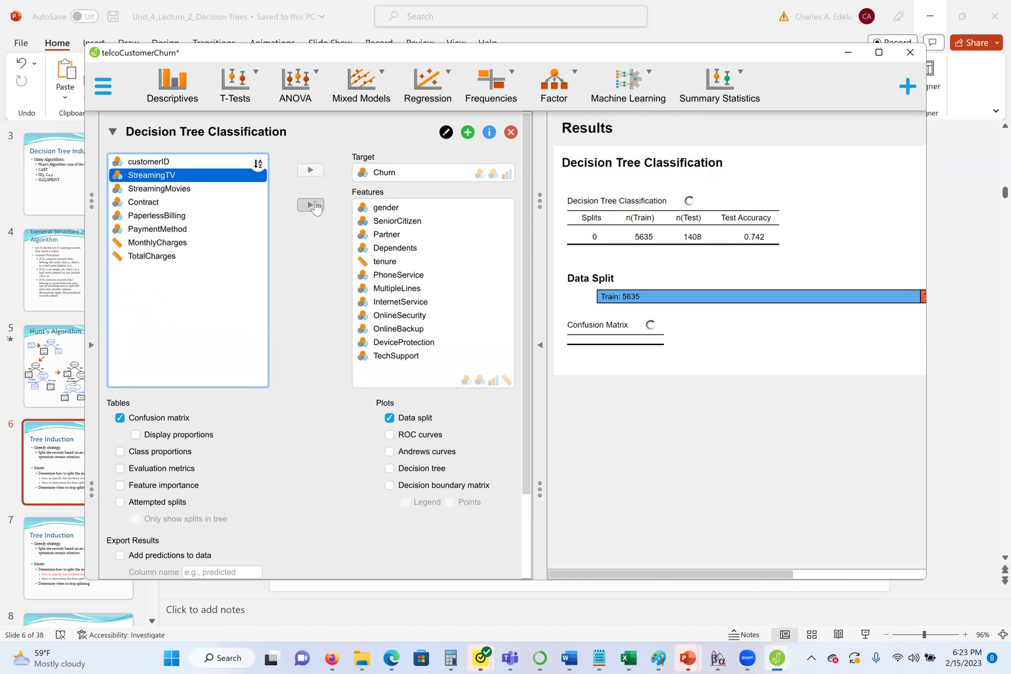
{"action": "left_click", "coordinate": [316, 208]}
{"action": "left_click", "coordinate": [316, 209]}
{"action": "left_click", "coordinate": [316, 211]}
{"action": "left_click", "coordinate": [315, 210]}
{"action": "left_click", "coordinate": [315, 211]}
{"action": "left_click", "coordinate": [315, 211]}
{"action": "left_click", "coordinate": [315, 211]}
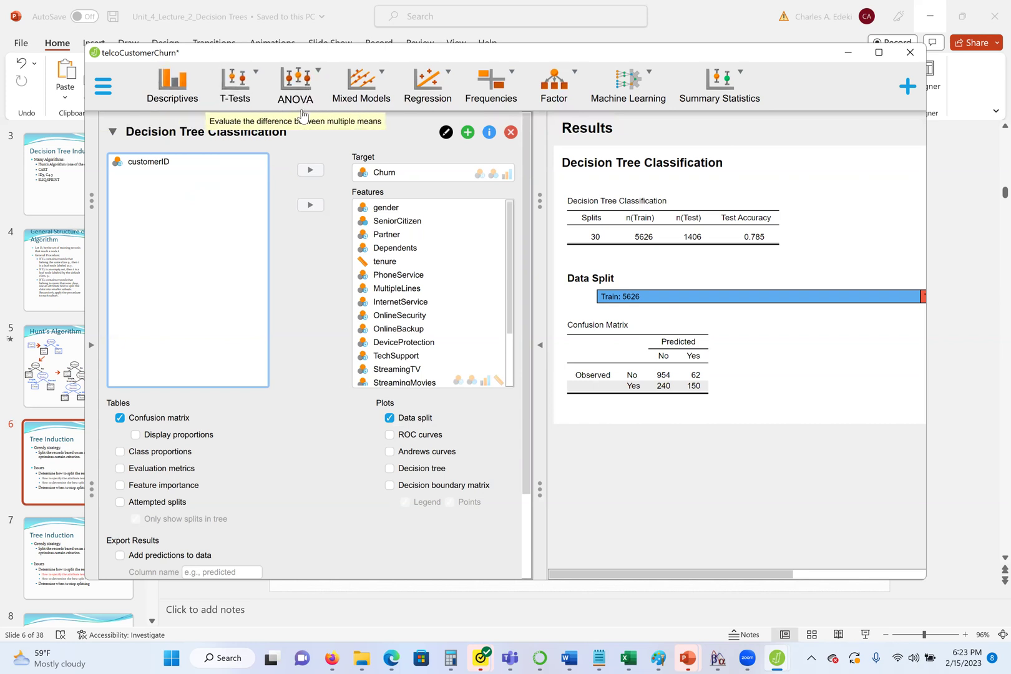
{"action": "left_click", "coordinate": [375, 85]}
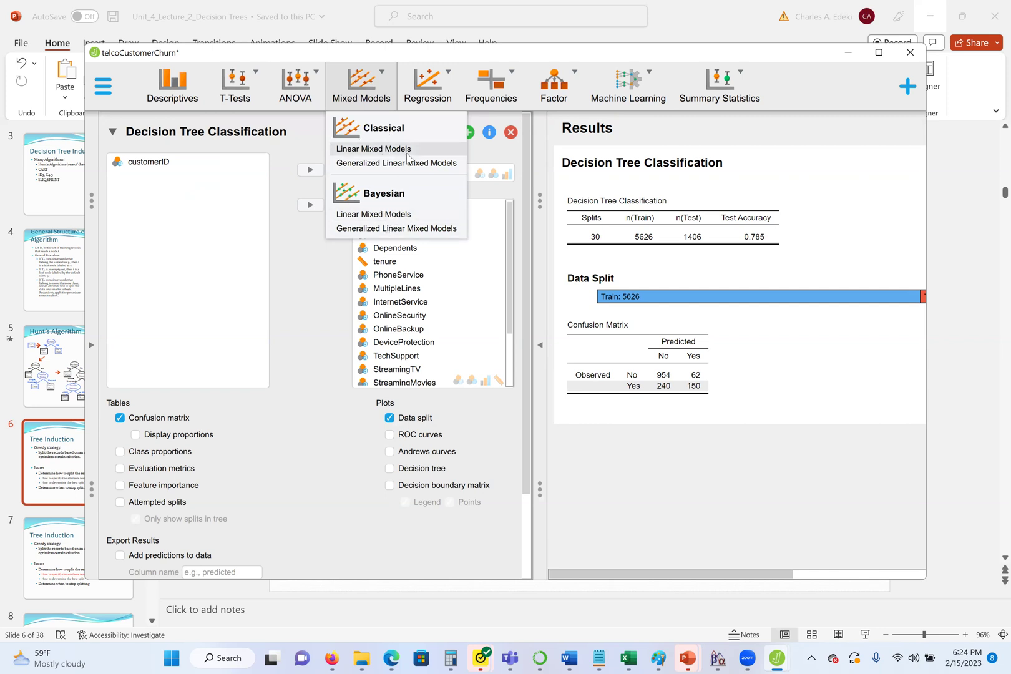
{"action": "left_click", "coordinate": [425, 87]}
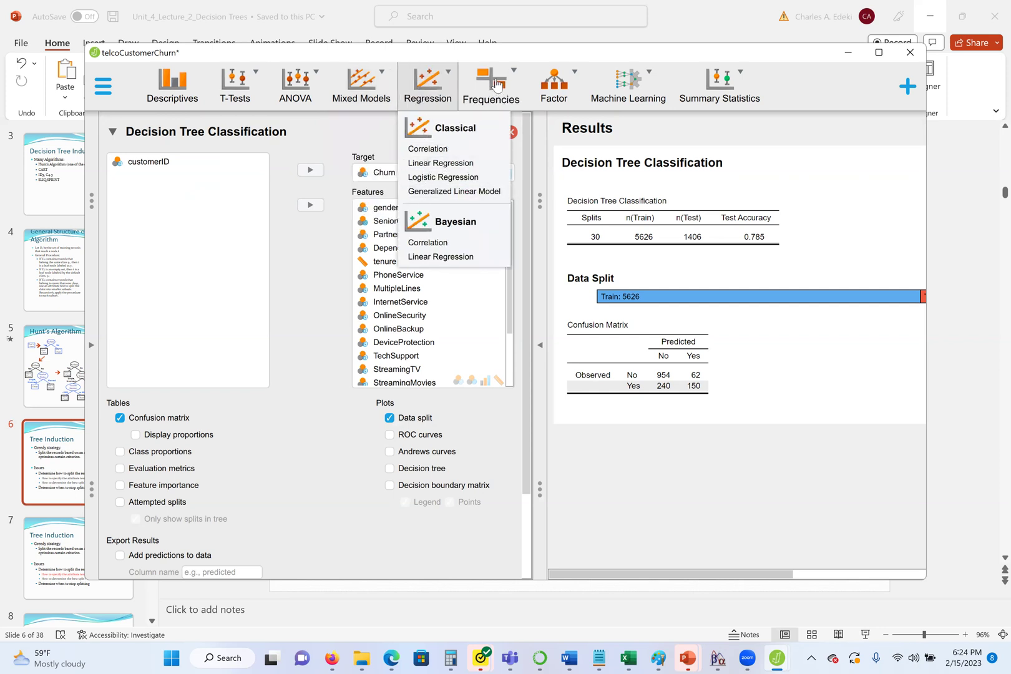
{"action": "left_click", "coordinate": [498, 85]}
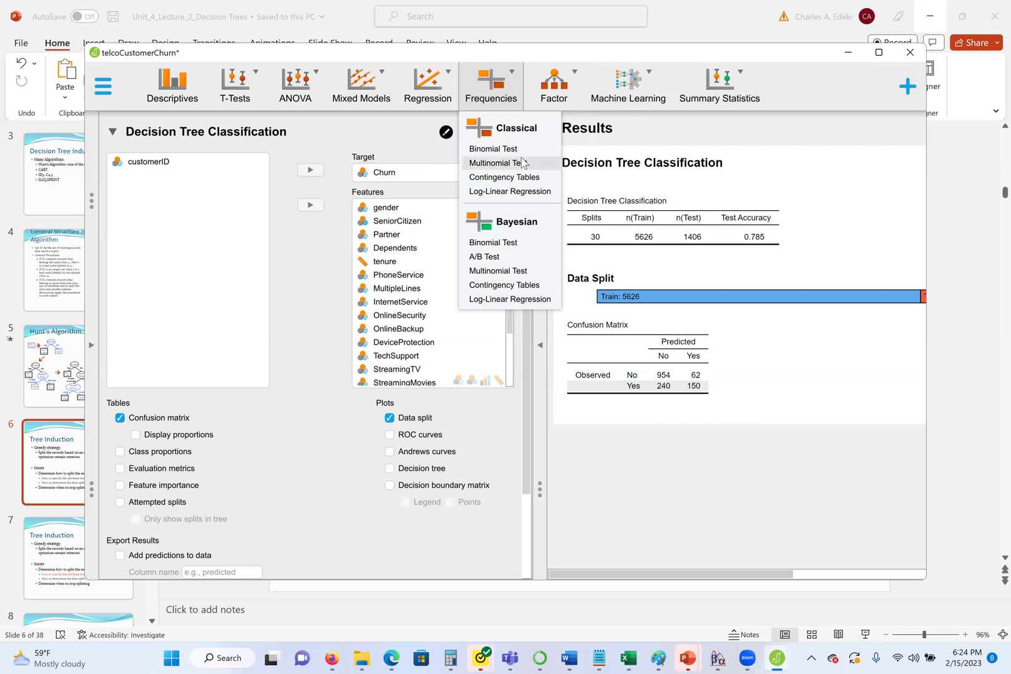
{"action": "left_click", "coordinate": [554, 90]}
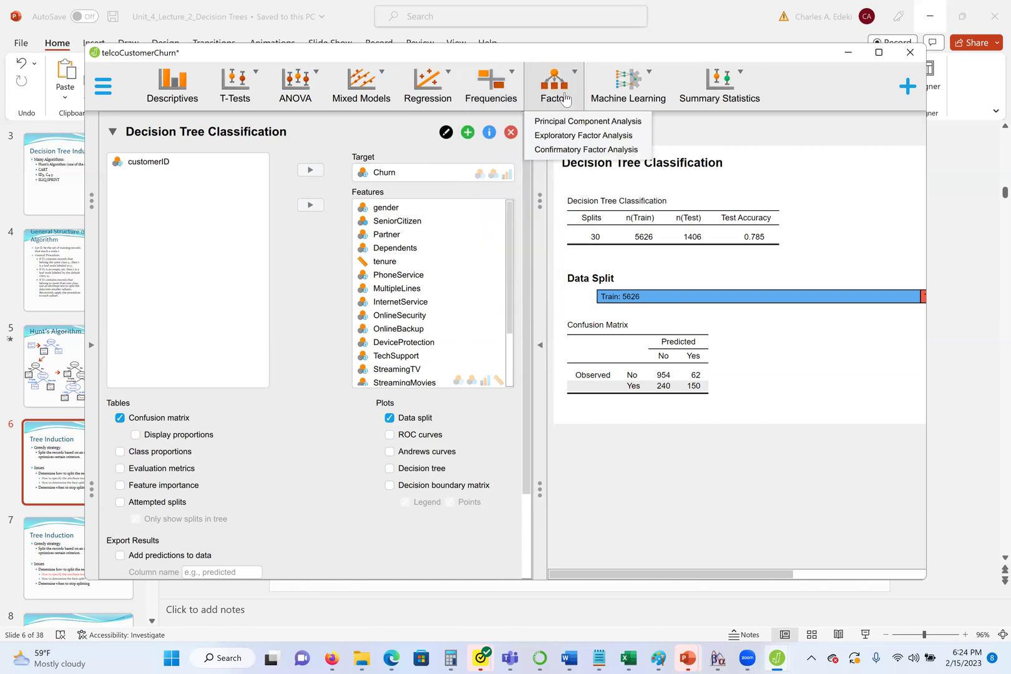
{"action": "left_click", "coordinate": [634, 87]}
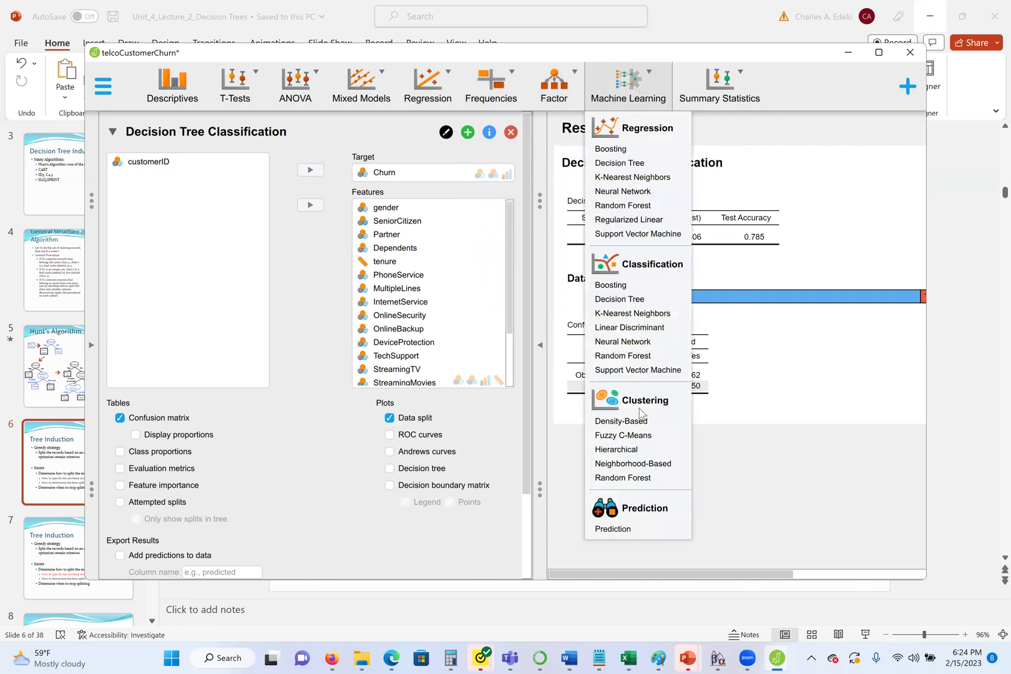
{"action": "left_click", "coordinate": [833, 383]}
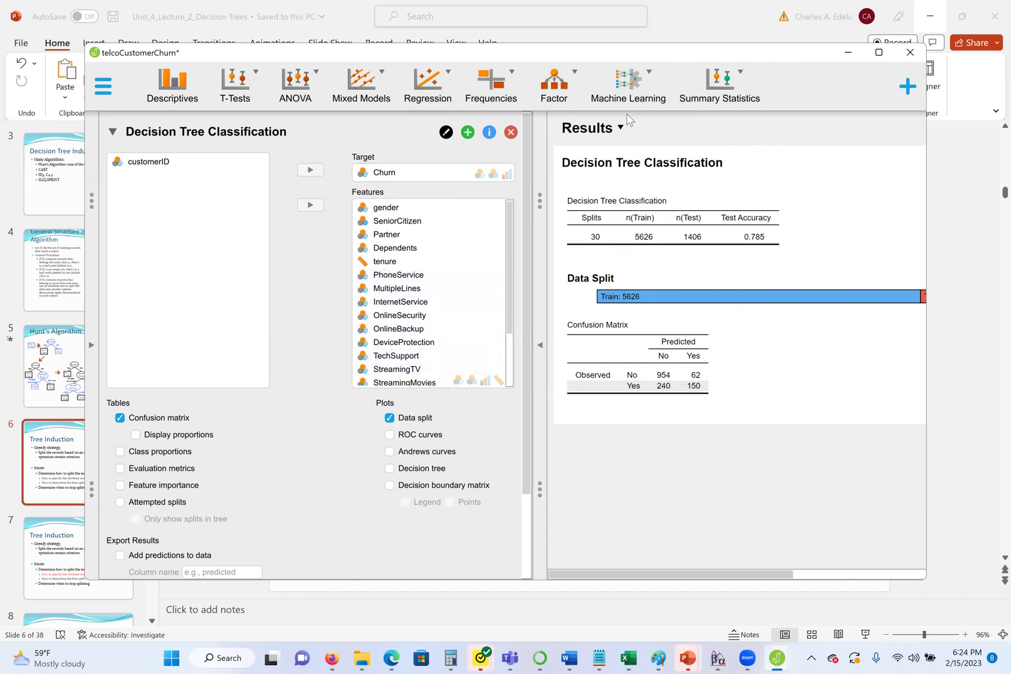
Step: Insert a second Decision Tree Classification analysis via Machine Learning > Classification
{"action": "left_click", "coordinate": [625, 93]}
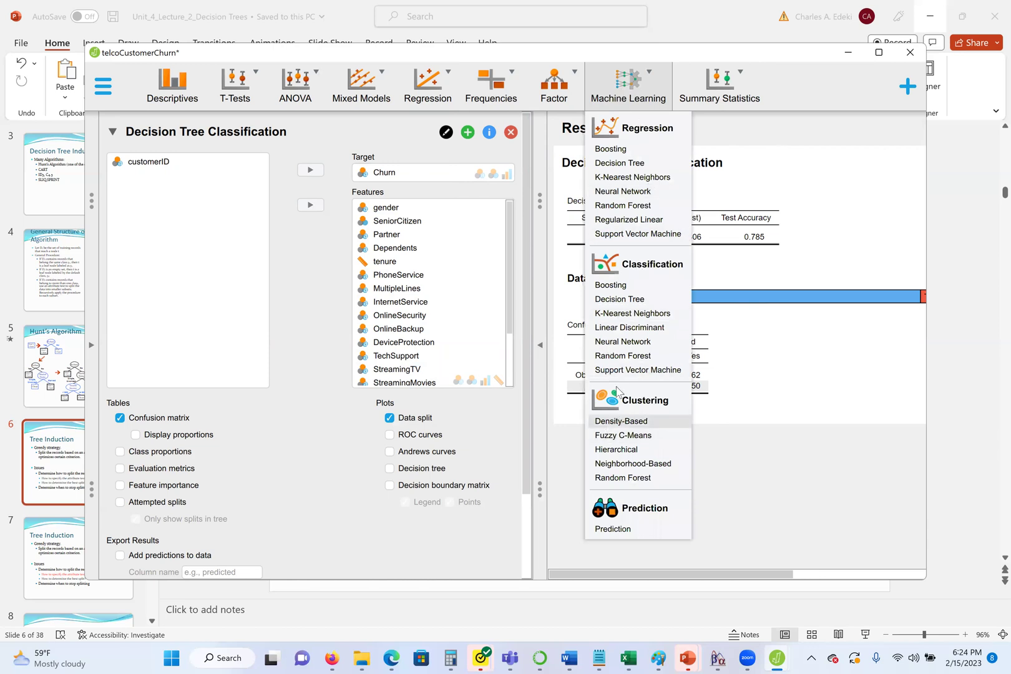
{"action": "left_click", "coordinate": [624, 300]}
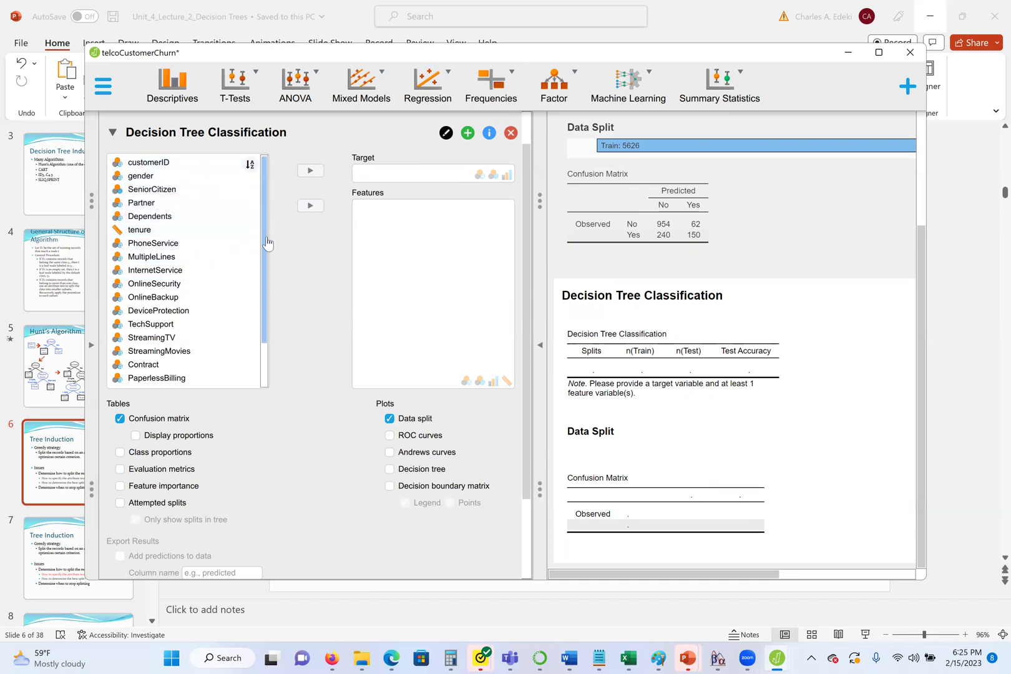
Step: Set Churn as the target of the second decision tree
{"action": "scroll", "coordinate": [265, 262], "scroll_direction": "down", "scroll_amount": 2}
{"action": "left_click", "coordinate": [162, 383]}
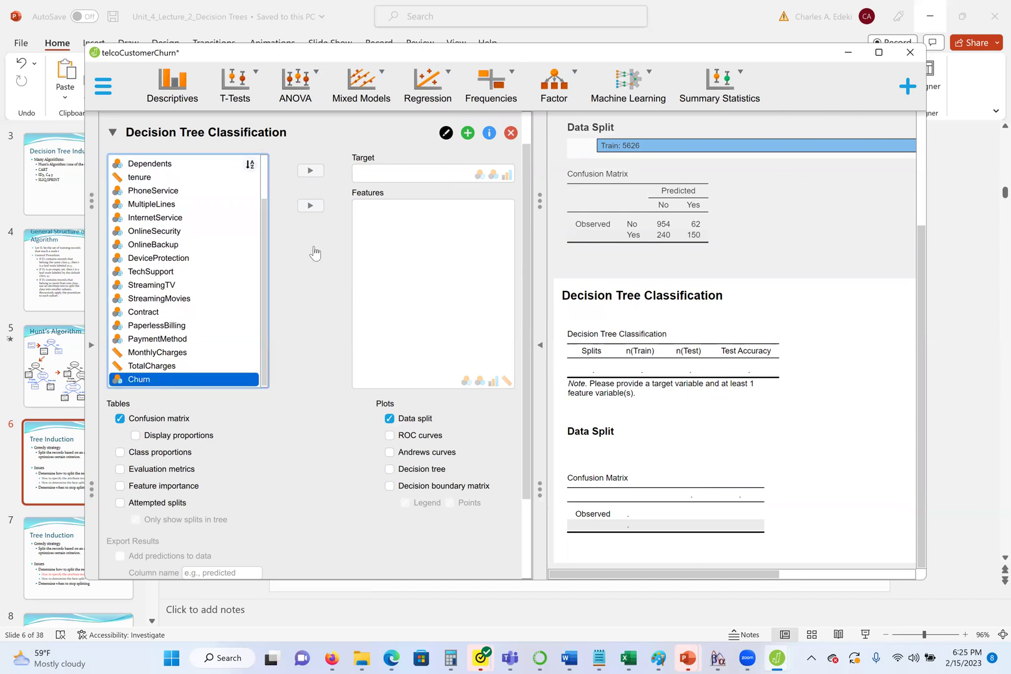
{"action": "left_click", "coordinate": [310, 170]}
Step: Add customerID through PaymentMethod as features, which triggers a customerID error
{"action": "left_click", "coordinate": [153, 163]}
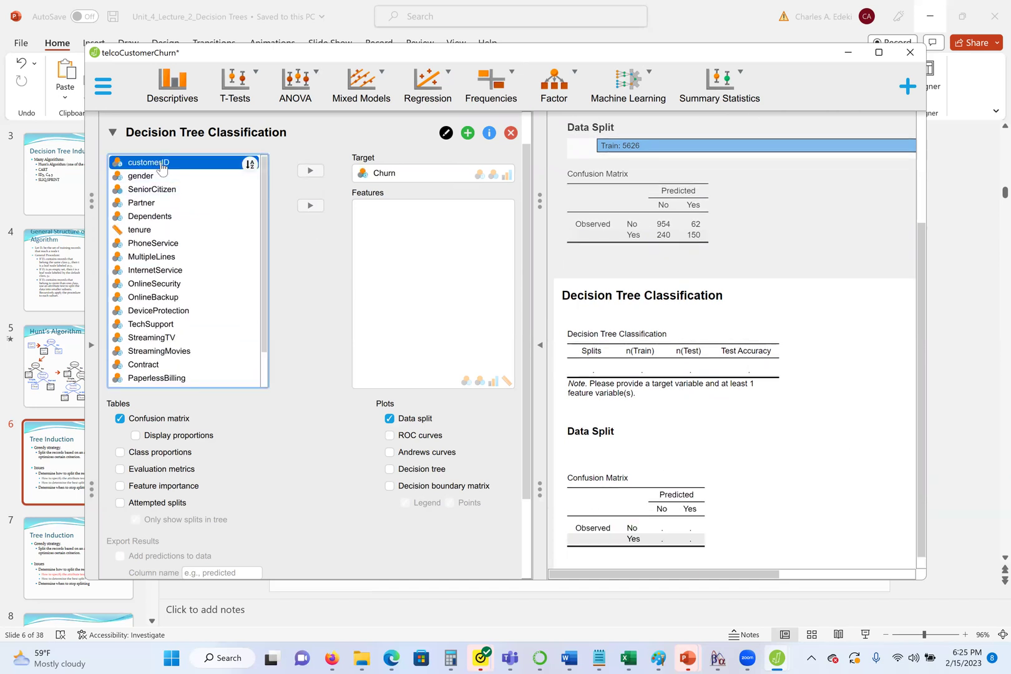
{"action": "left_click", "coordinate": [310, 206]}
{"action": "double_click", "coordinate": [311, 206]}
{"action": "double_click", "coordinate": [310, 205]}
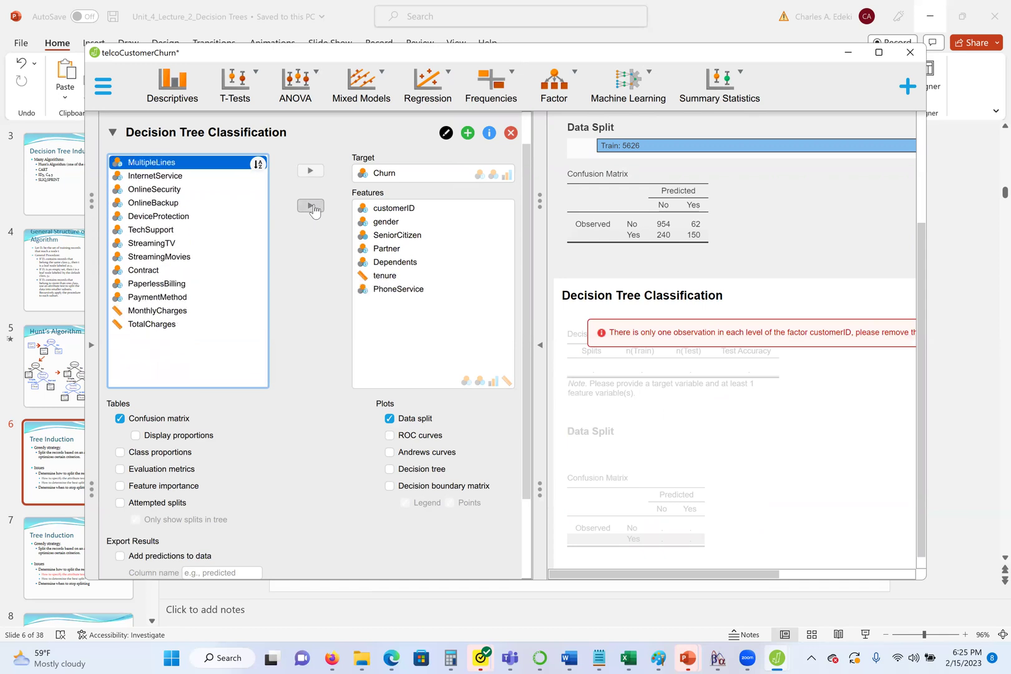
{"action": "triple_click", "coordinate": [311, 206]}
{"action": "double_click", "coordinate": [311, 206]}
{"action": "double_click", "coordinate": [311, 206]}
{"action": "double_click", "coordinate": [311, 206]}
{"action": "double_click", "coordinate": [310, 206]}
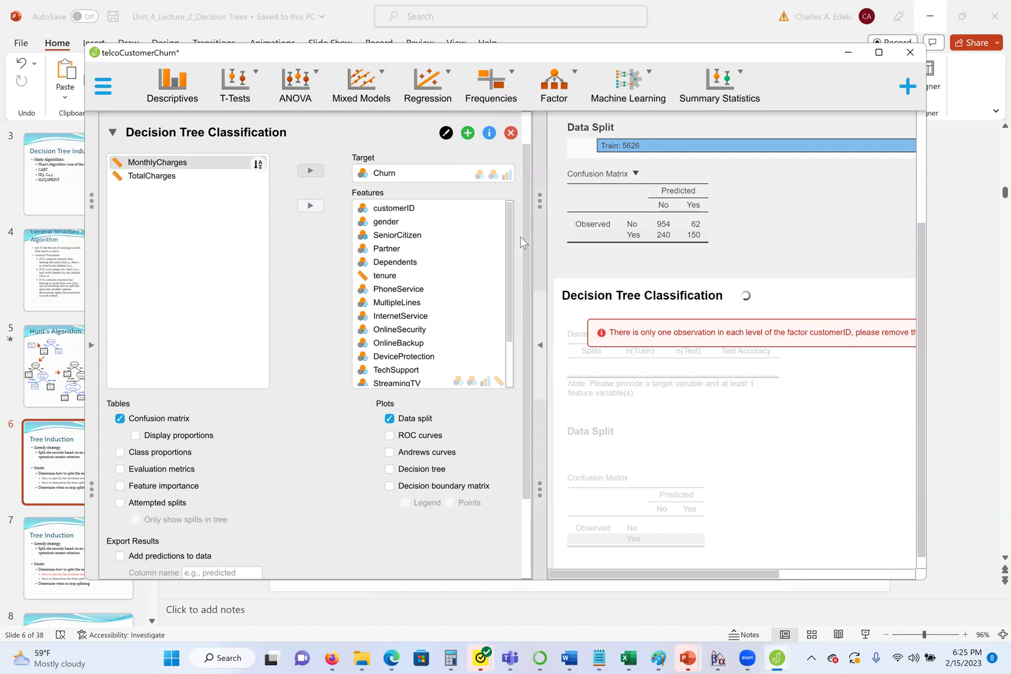
Step: Take customerID out of the features so the tree runs with 0.783 test accuracy
{"action": "left_click", "coordinate": [433, 214]}
{"action": "left_click", "coordinate": [317, 206]}
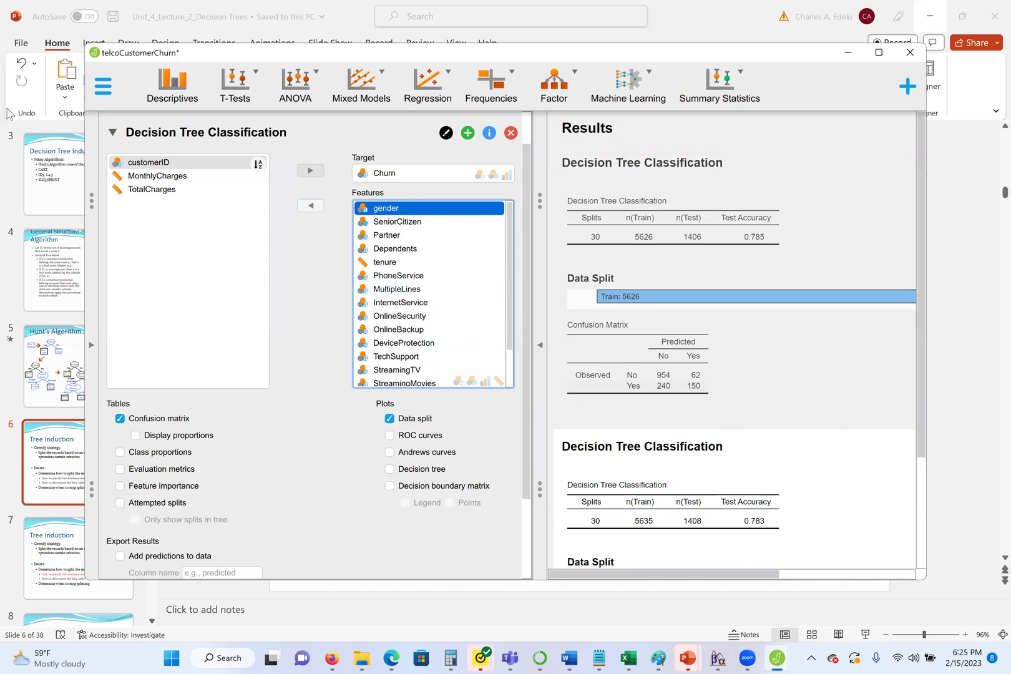
{"action": "left_click", "coordinate": [627, 94]}
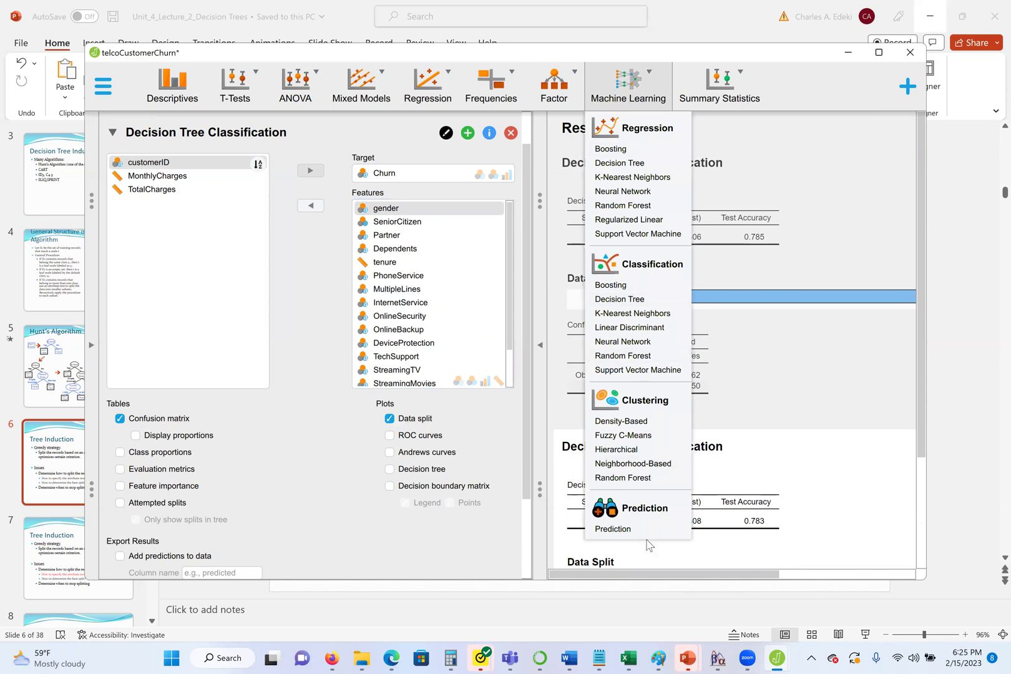